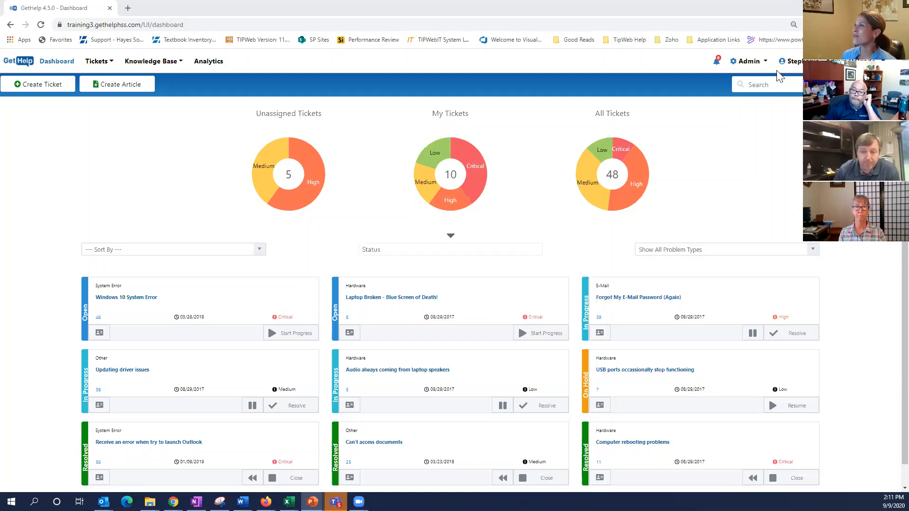
Step: Open the "Principal - Approval Only" role, review its ticket permissions, and leave it without saving
{"action": "left_click", "coordinate": [755, 62]}
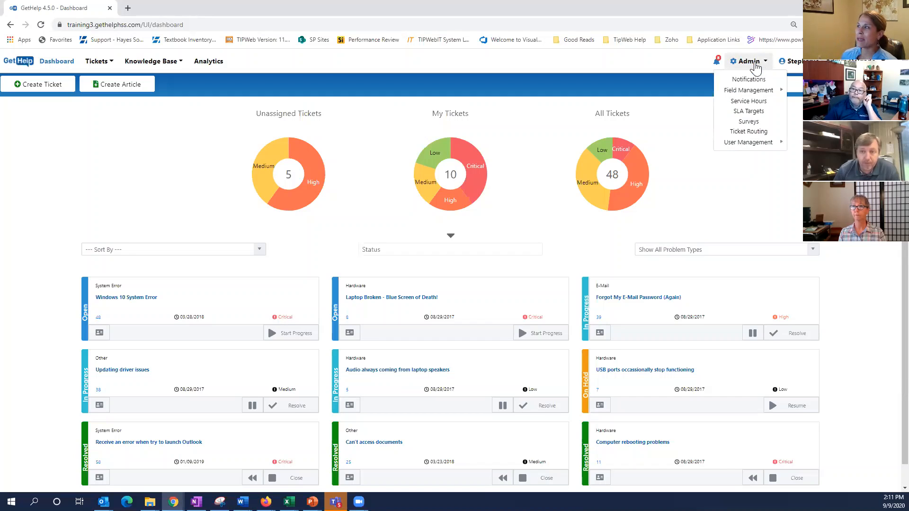
{"action": "mouse_move", "coordinate": [749, 142]}
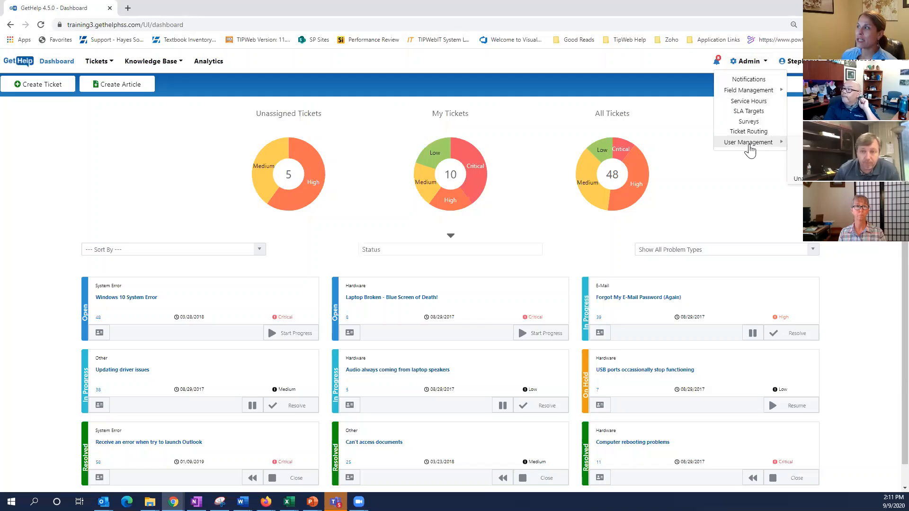
{"action": "left_click", "coordinate": [821, 142]}
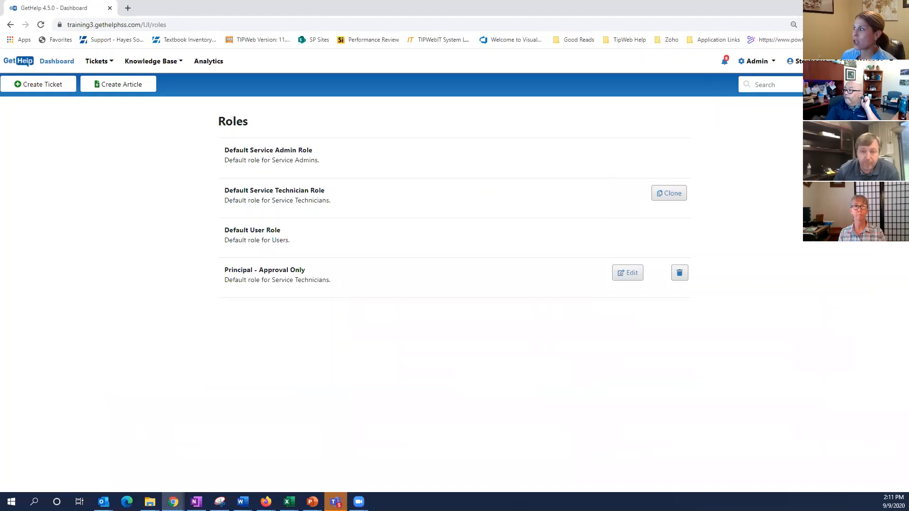
{"action": "key", "text": "alt+Tab"}
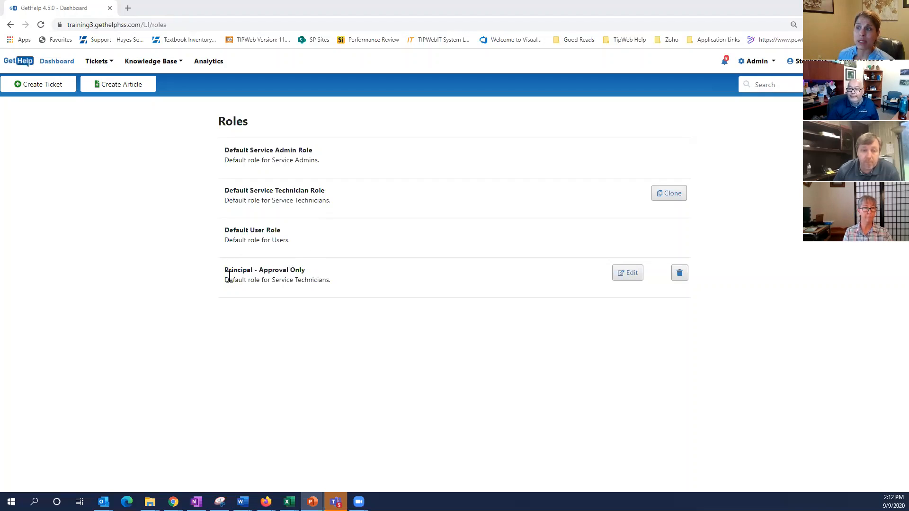
{"action": "left_click", "coordinate": [627, 274]}
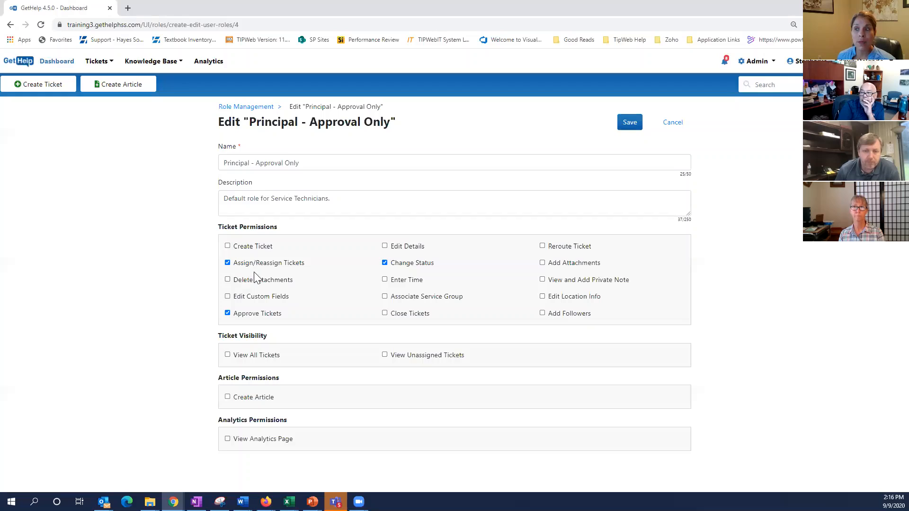
{"action": "left_click", "coordinate": [227, 262]}
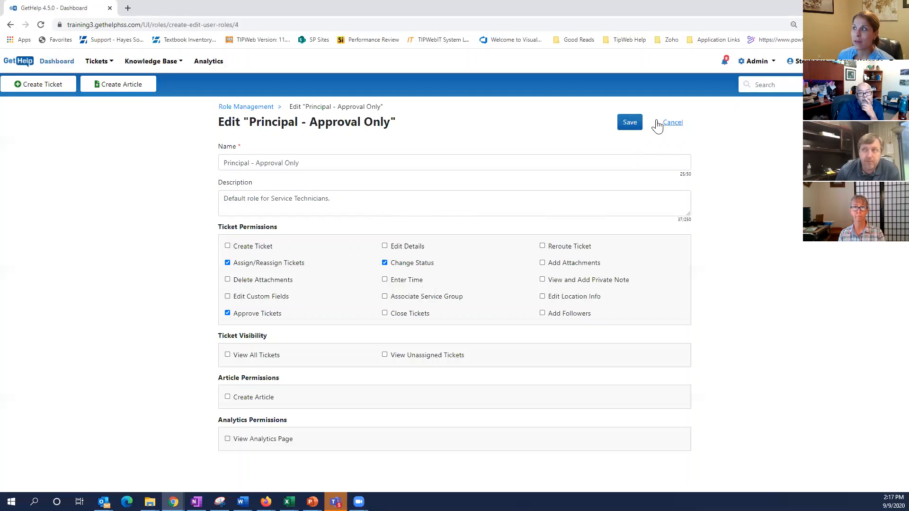
{"action": "left_click", "coordinate": [673, 124]}
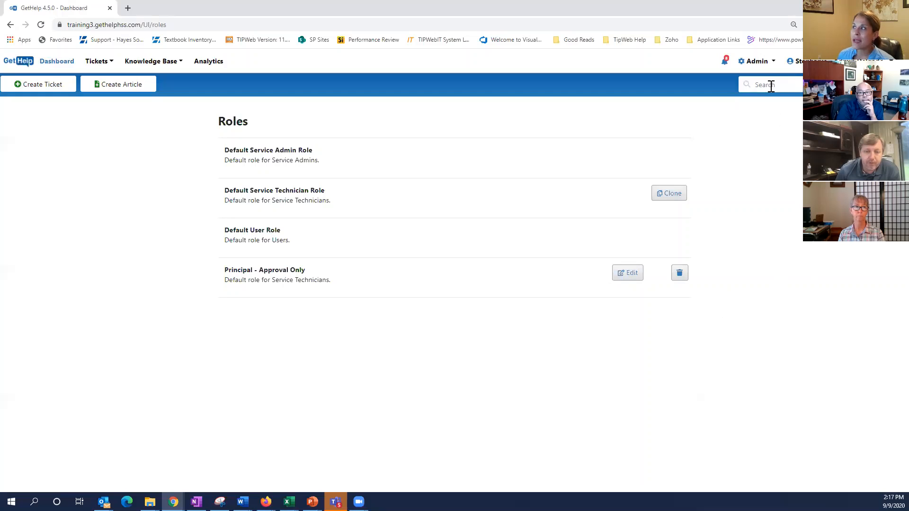
Step: Open the principal's user account, examine the role options and assigned sites, and leave without saving
{"action": "left_click", "coordinate": [757, 66]}
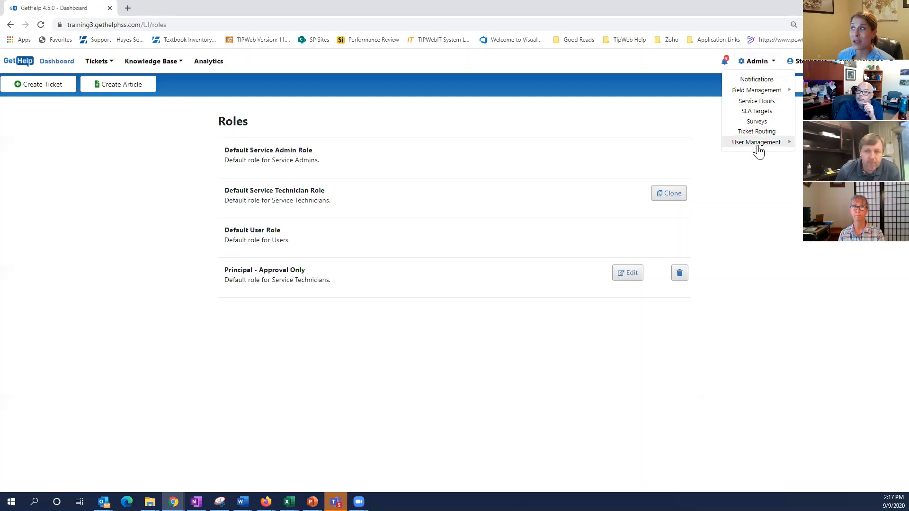
{"action": "mouse_move", "coordinate": [757, 143]}
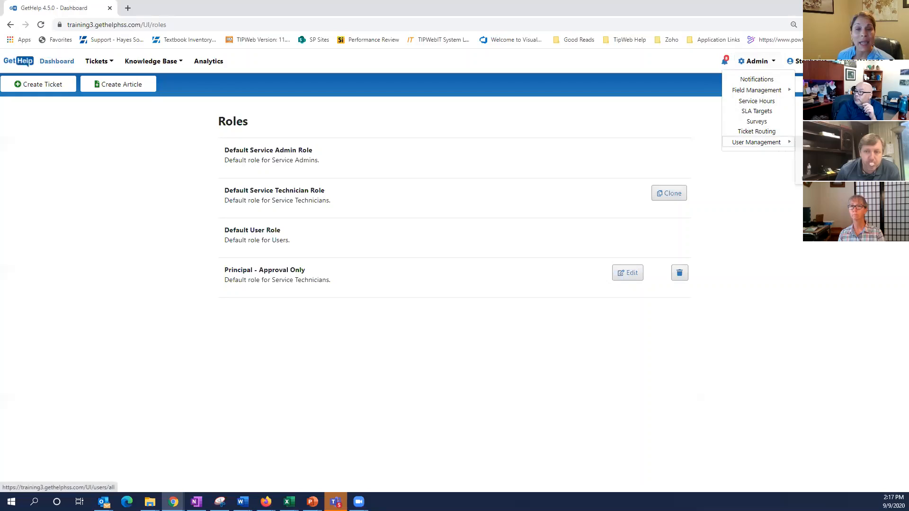
{"action": "left_click", "coordinate": [821, 179]}
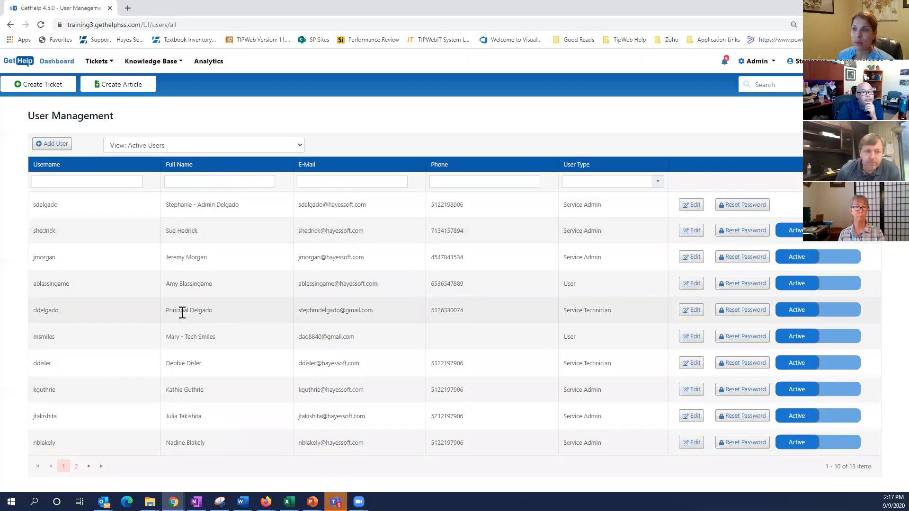
{"action": "left_click", "coordinate": [691, 310]}
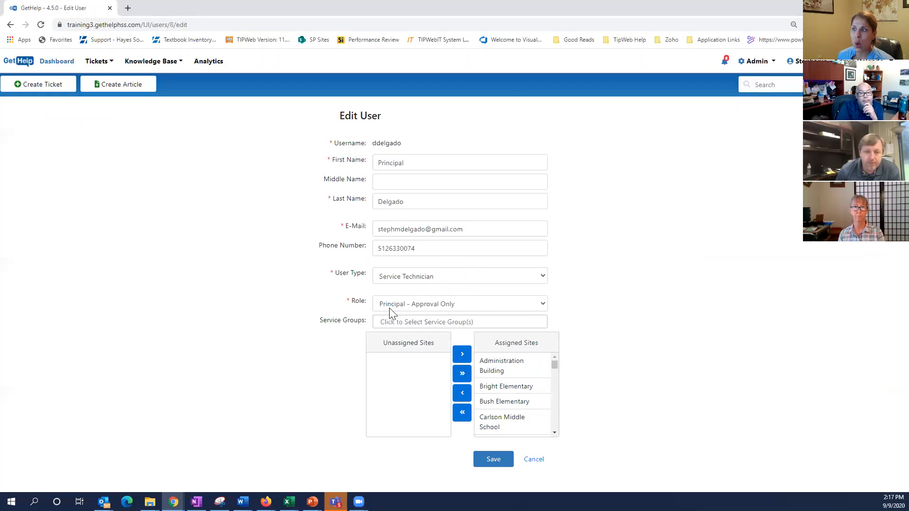
{"action": "left_click", "coordinate": [456, 306]}
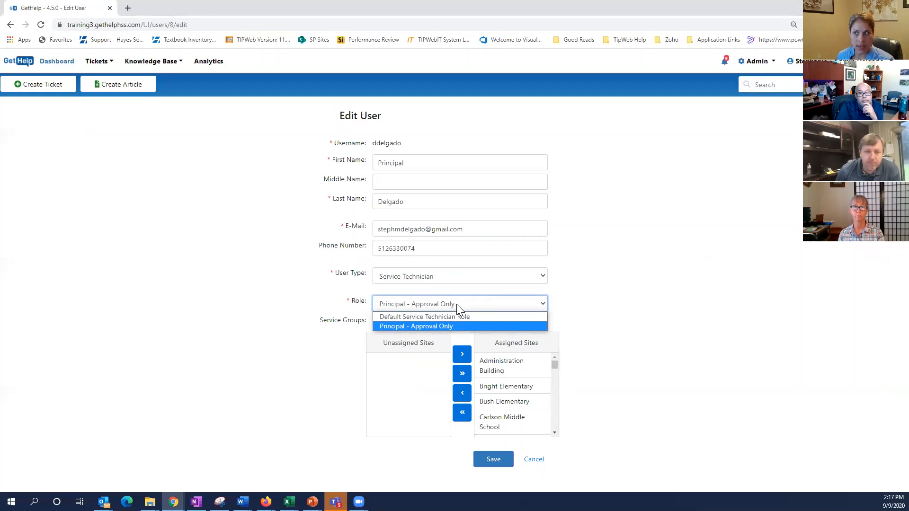
{"action": "left_click", "coordinate": [457, 304]}
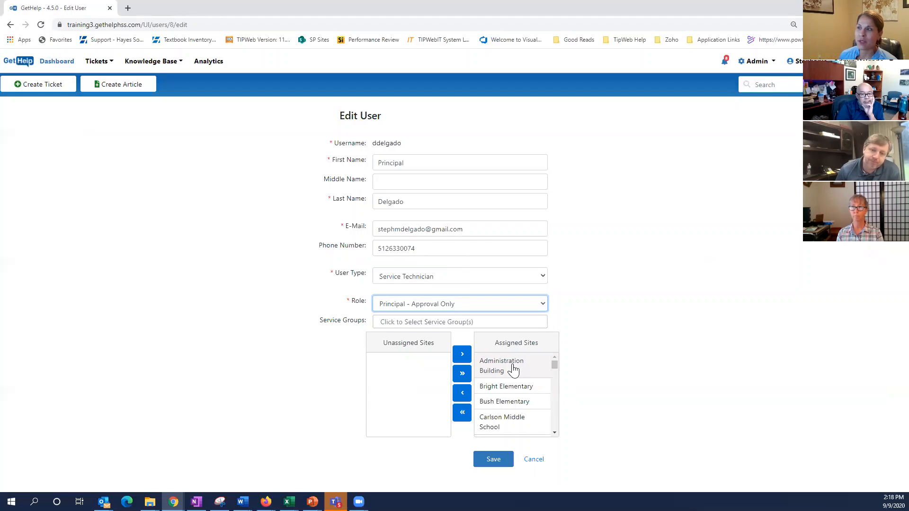
{"action": "left_click", "coordinate": [532, 463]}
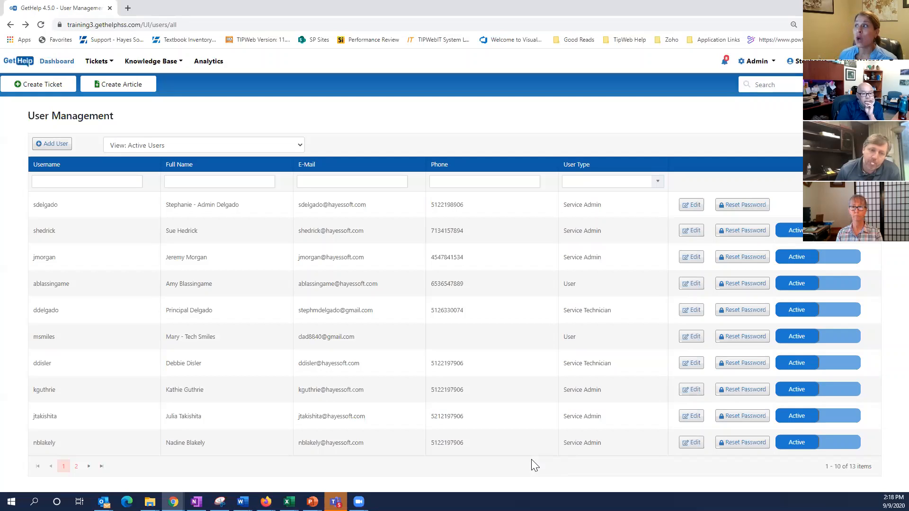
Step: Open the Hardware Requests ticket creation rule and examine the field, operator and problem type options of its condition
{"action": "left_click", "coordinate": [765, 65]}
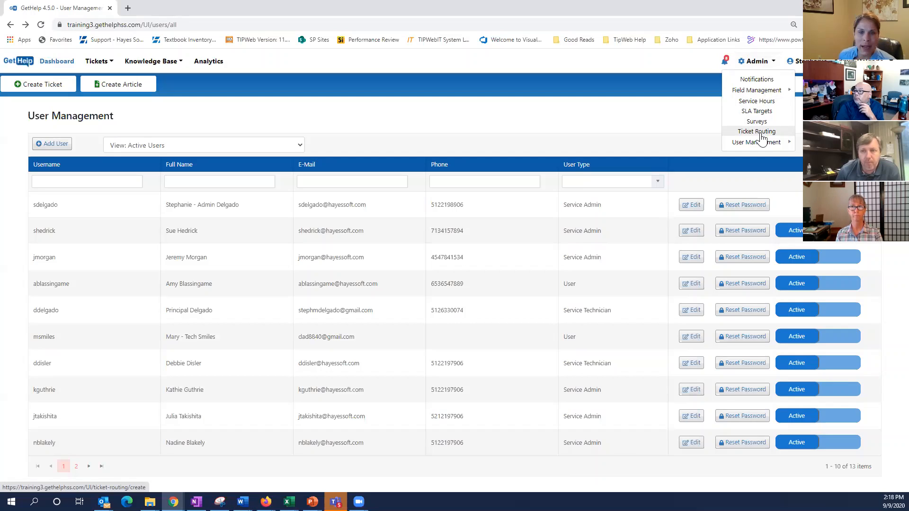
{"action": "left_click", "coordinate": [760, 134]}
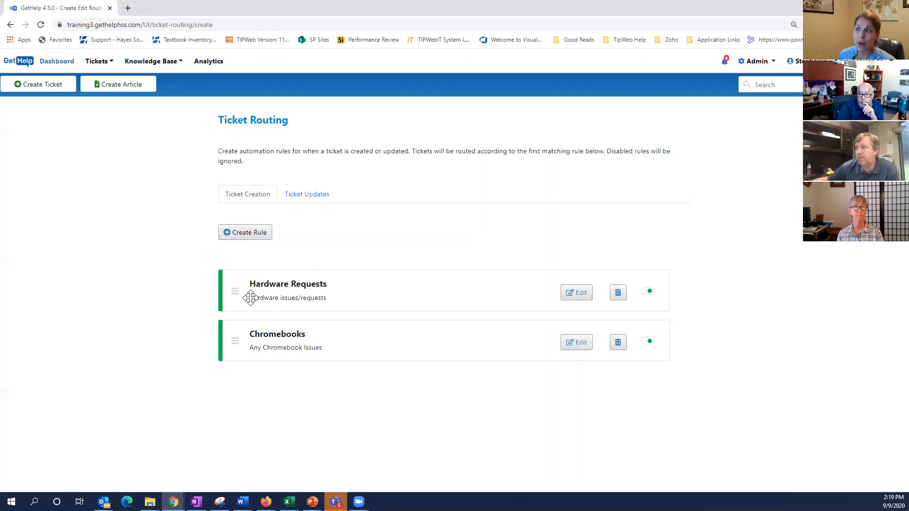
{"action": "left_click", "coordinate": [575, 299]}
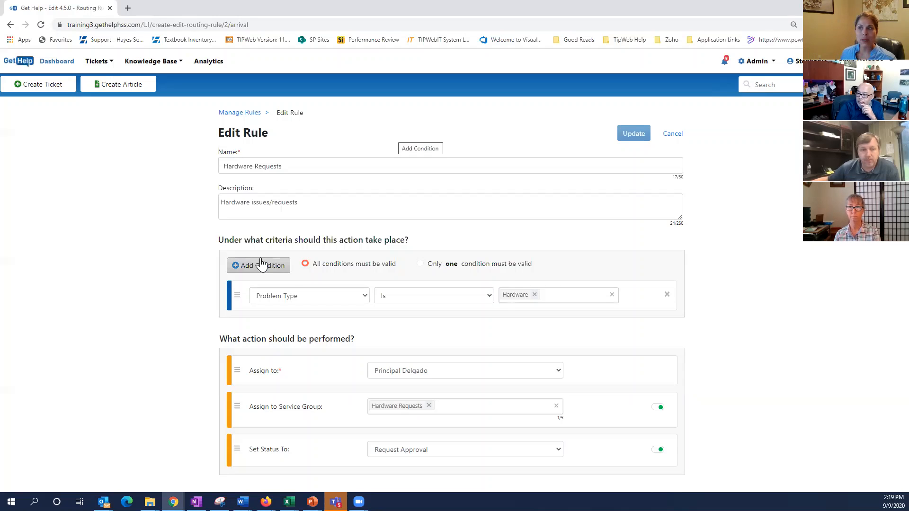
{"action": "left_click", "coordinate": [292, 301]}
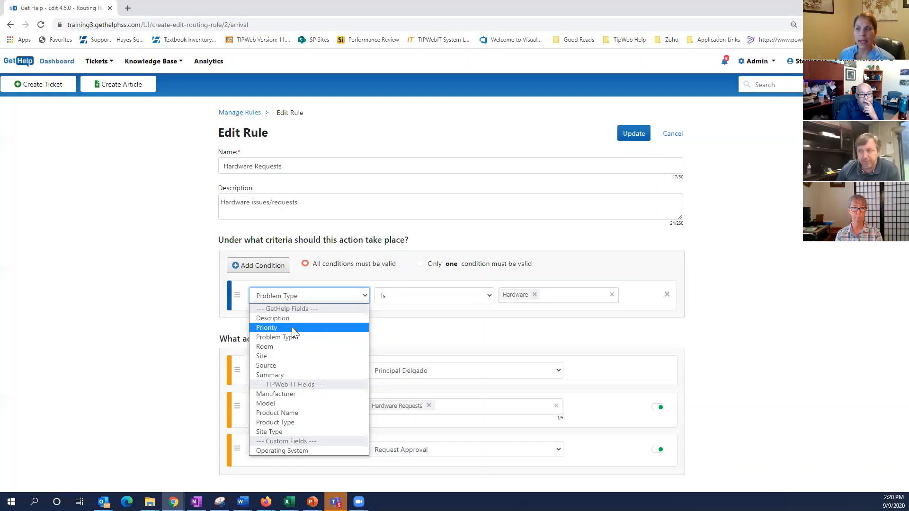
{"action": "left_click", "coordinate": [390, 333]}
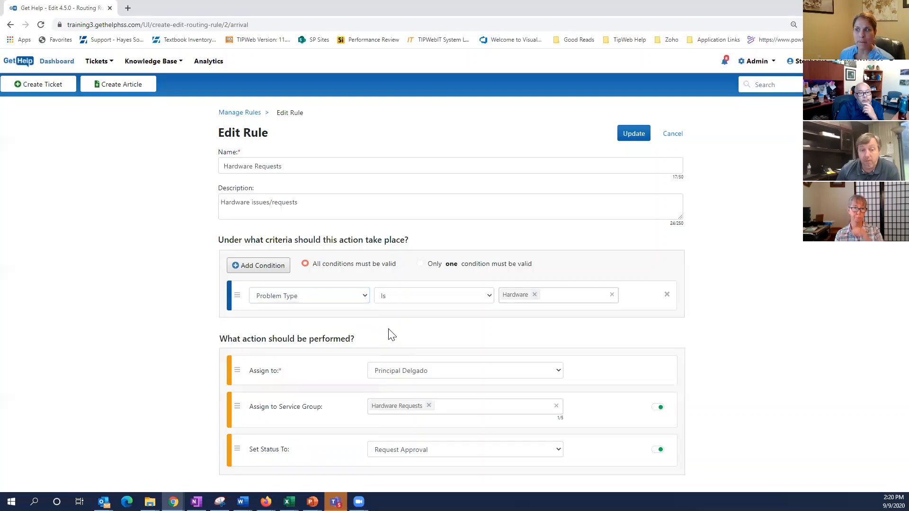
{"action": "left_click", "coordinate": [485, 299]}
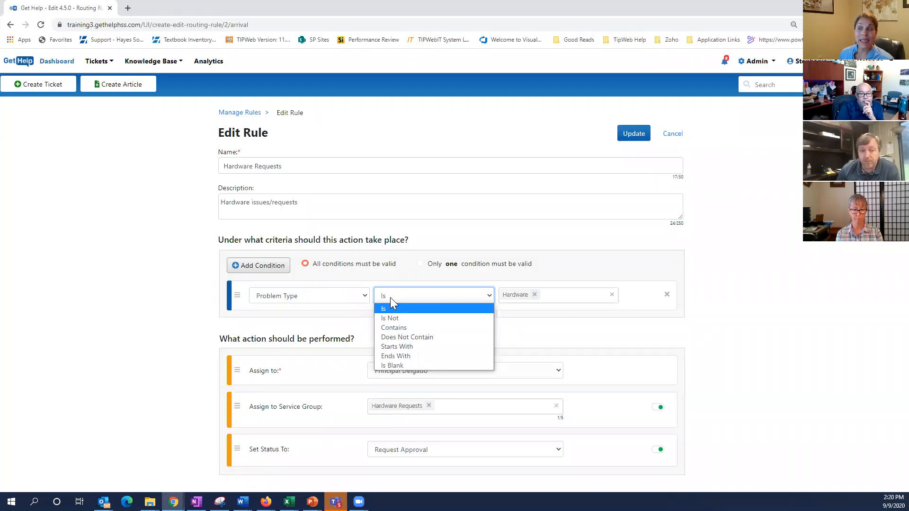
{"action": "left_click", "coordinate": [395, 308]}
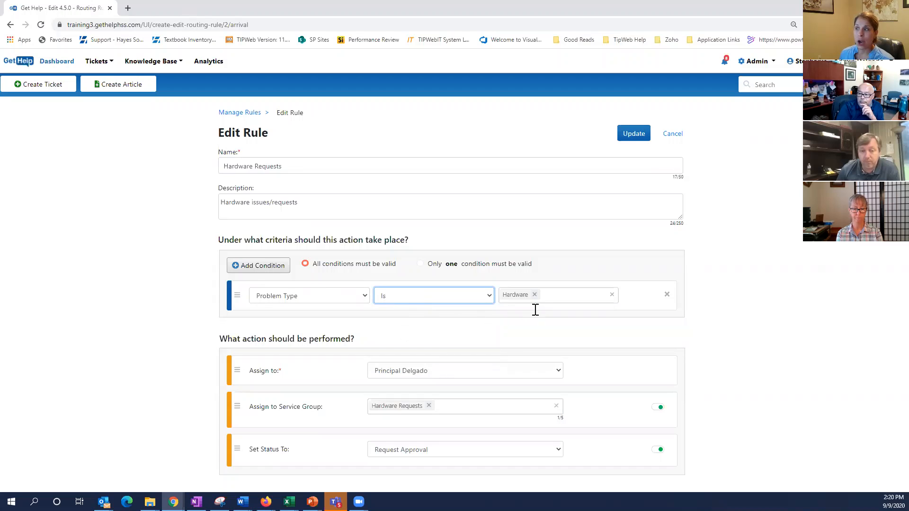
{"action": "left_click", "coordinate": [547, 296]}
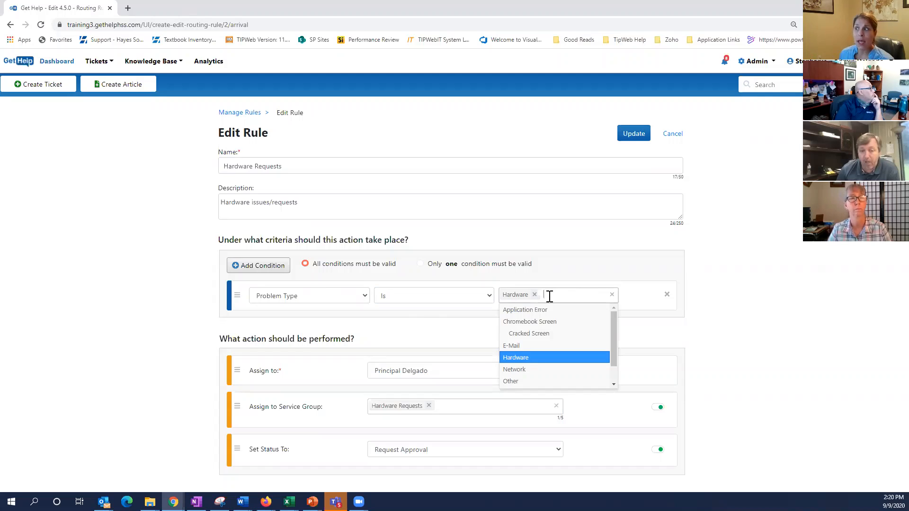
{"action": "left_click", "coordinate": [642, 295]}
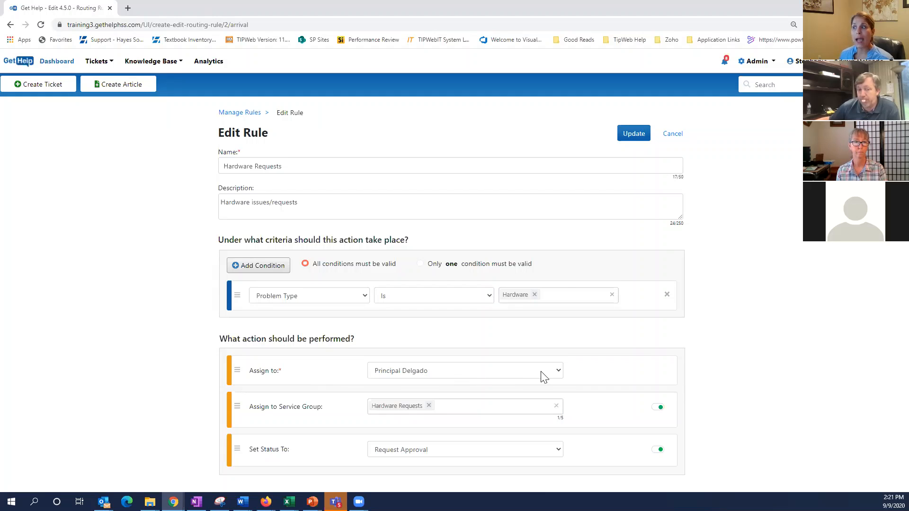
Step: Switch the Hardware Requests rule's assignee to Unassigned and back to the principal's account
{"action": "left_click", "coordinate": [557, 373]}
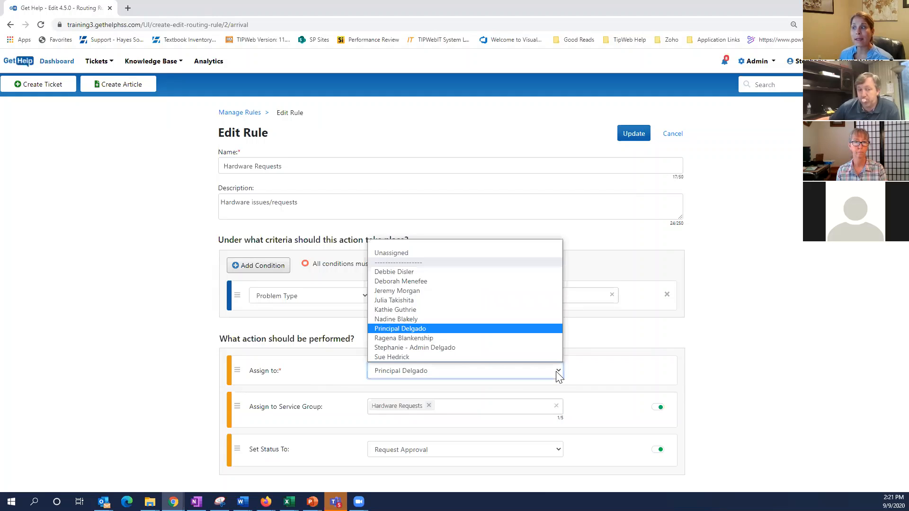
{"action": "left_click", "coordinate": [510, 253]}
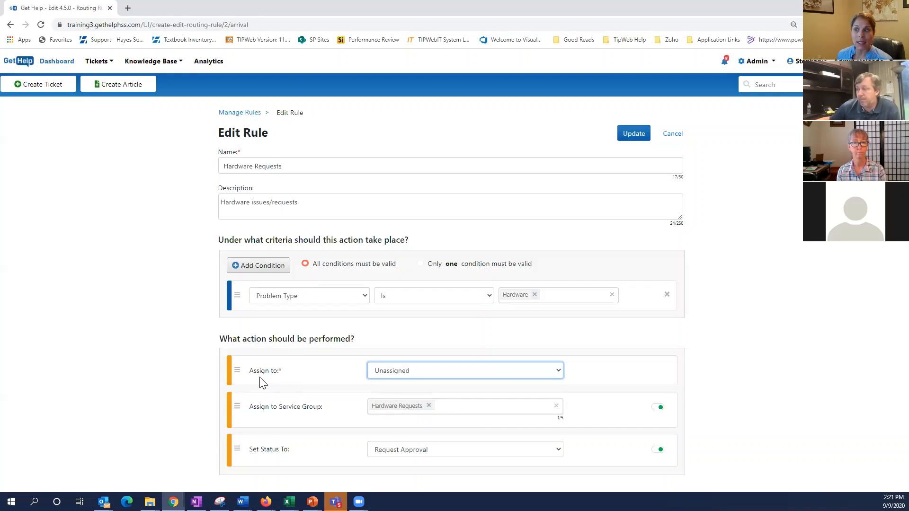
{"action": "left_click", "coordinate": [481, 376]}
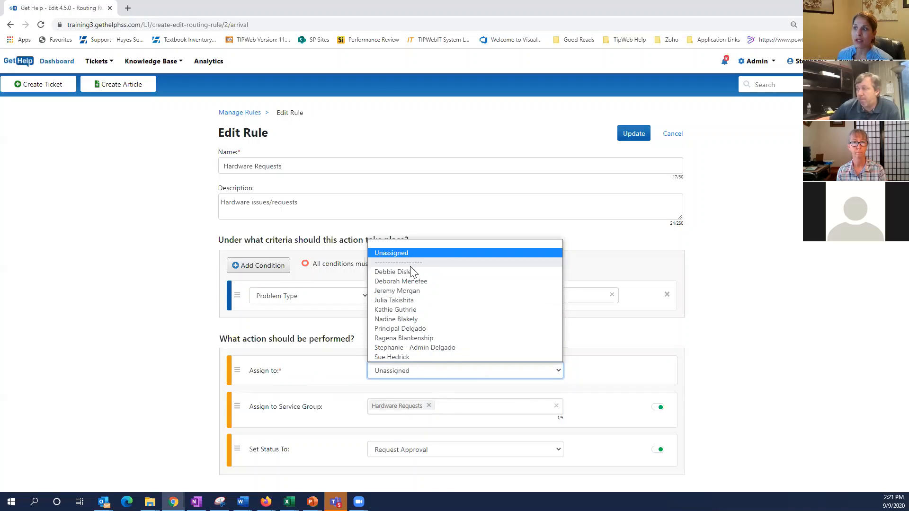
{"action": "left_click", "coordinate": [410, 329]}
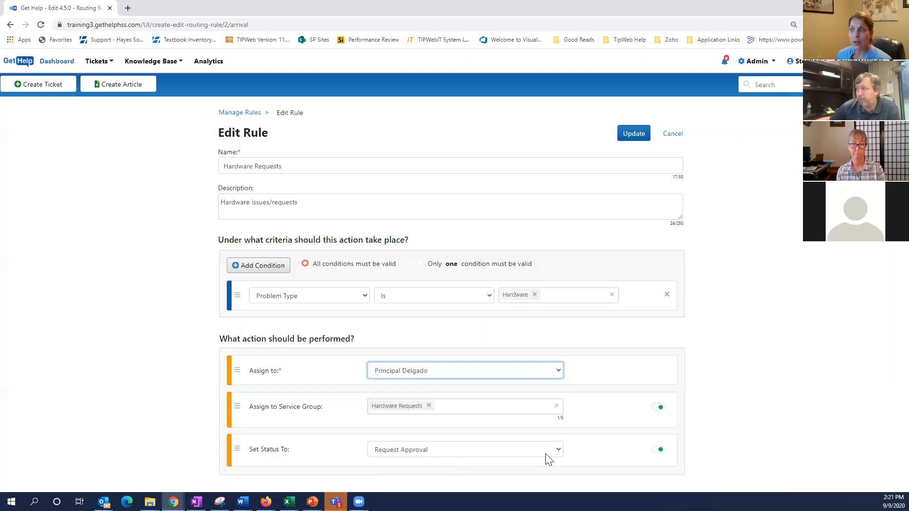
Step: Inspect the rule's status choices, keeping Request Approval, and try switching the service group assignment off and back on
{"action": "left_click", "coordinate": [558, 453]}
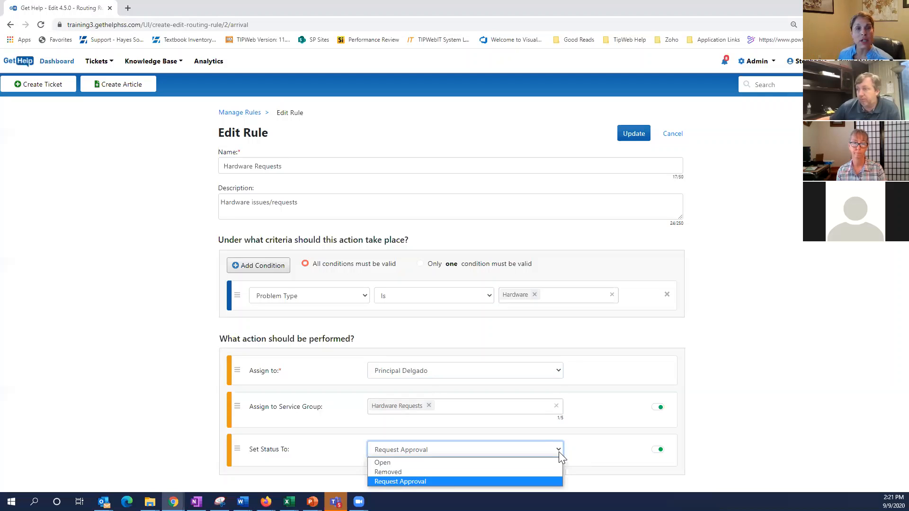
{"action": "left_click", "coordinate": [557, 480]}
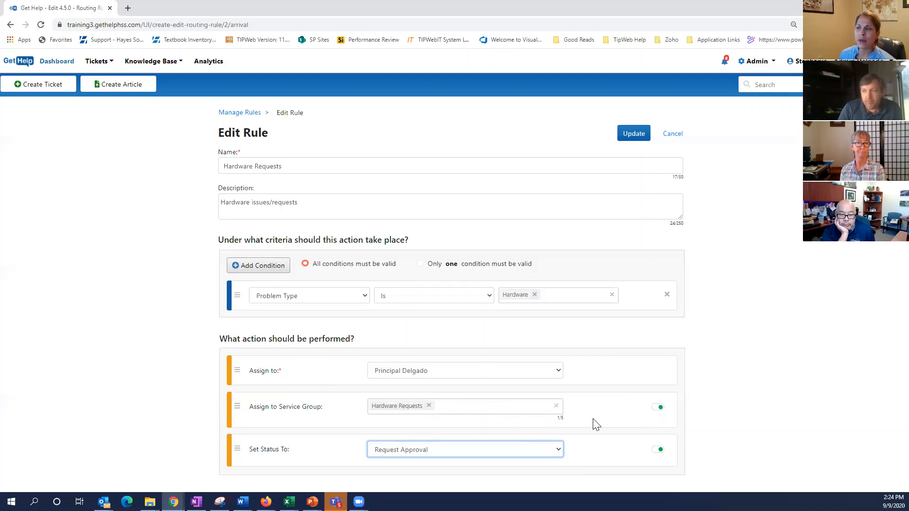
{"action": "left_click", "coordinate": [656, 408]}
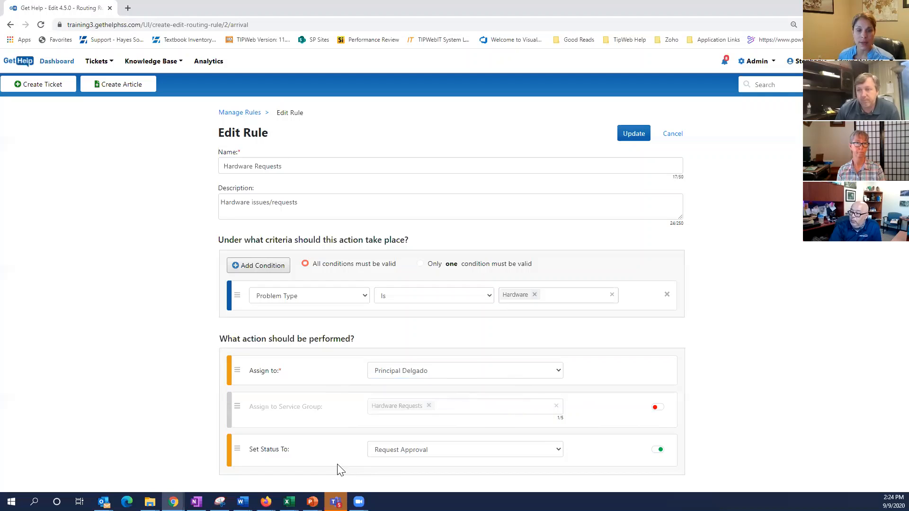
{"action": "left_click", "coordinate": [658, 407]}
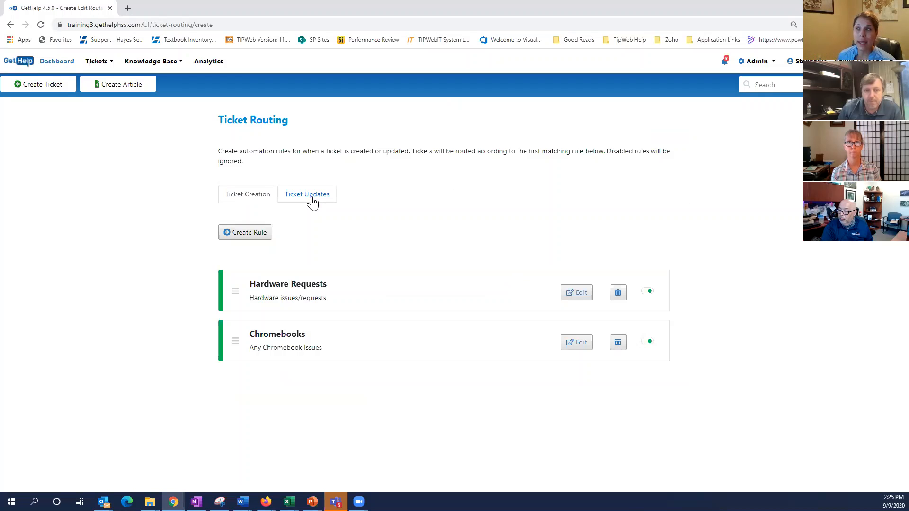
Step: Open the Hardware - Updates ticket update rule and examine the choices of its status condition, keeping Approved
{"action": "left_click", "coordinate": [312, 203]}
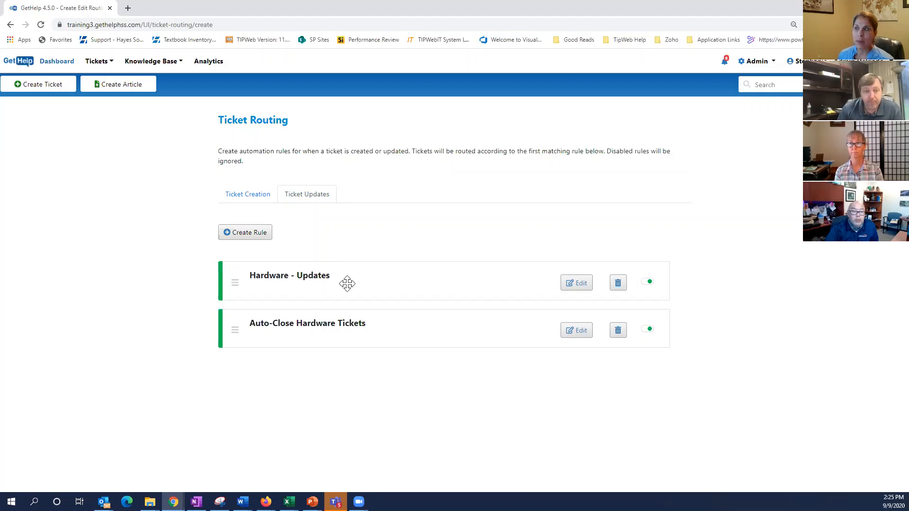
{"action": "left_click", "coordinate": [576, 287]}
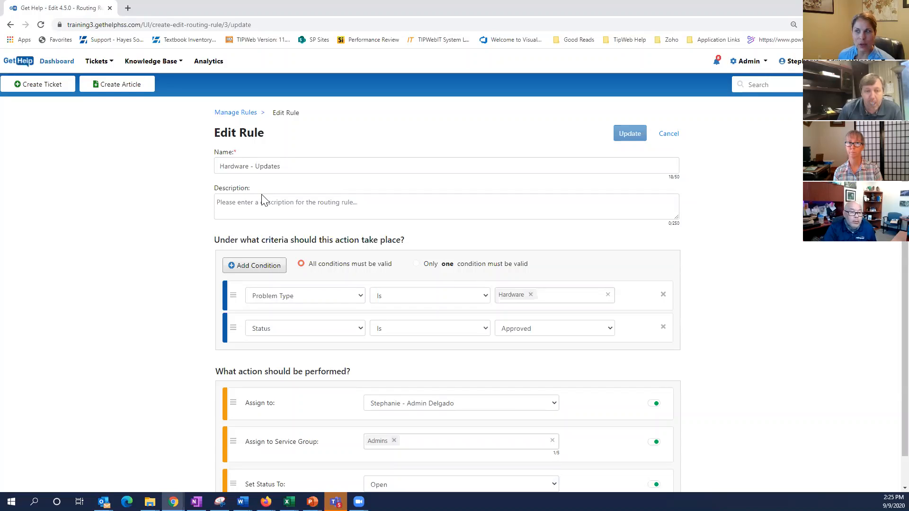
{"action": "scroll", "coordinate": [263, 198], "scroll_direction": "down", "scroll_amount": 1}
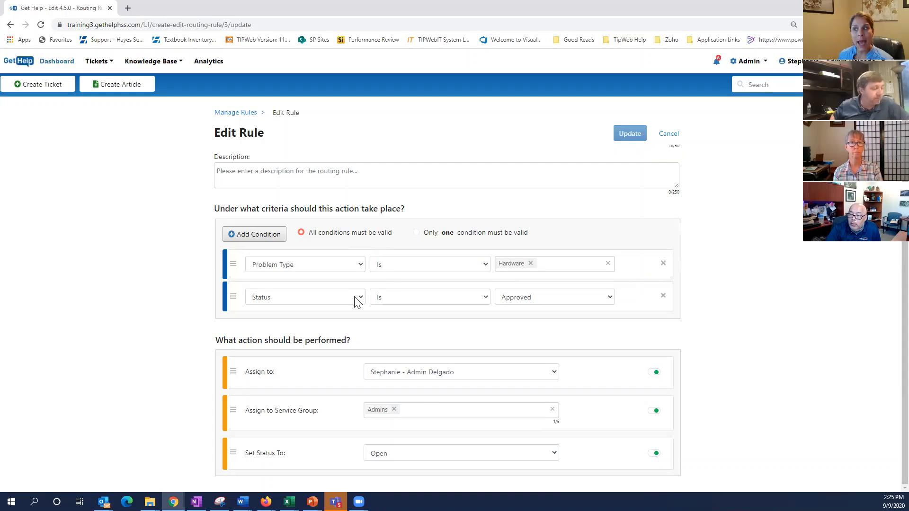
{"action": "left_click", "coordinate": [606, 300]}
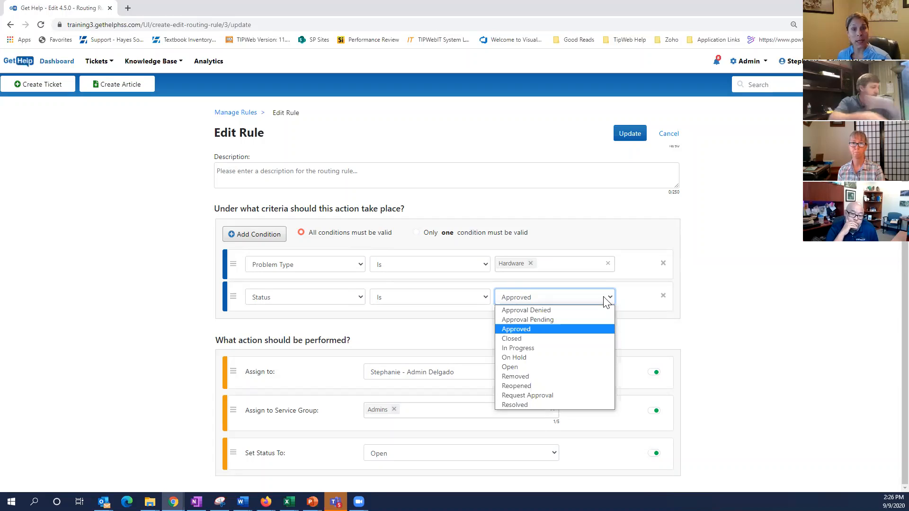
{"action": "left_click", "coordinate": [568, 330]}
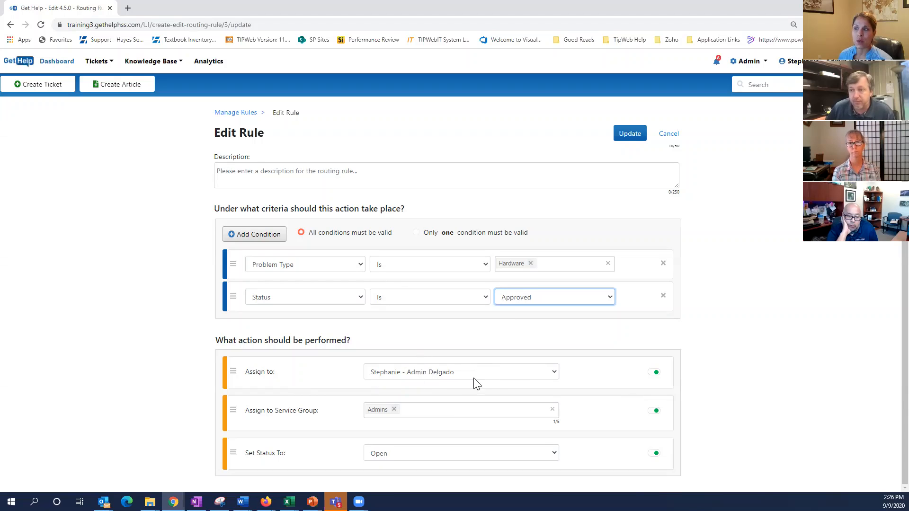
Step: Examine the Hardware - Updates rule's assignee options, switching the assignee to Unassigned and back to the admin's account
{"action": "left_click", "coordinate": [553, 375]}
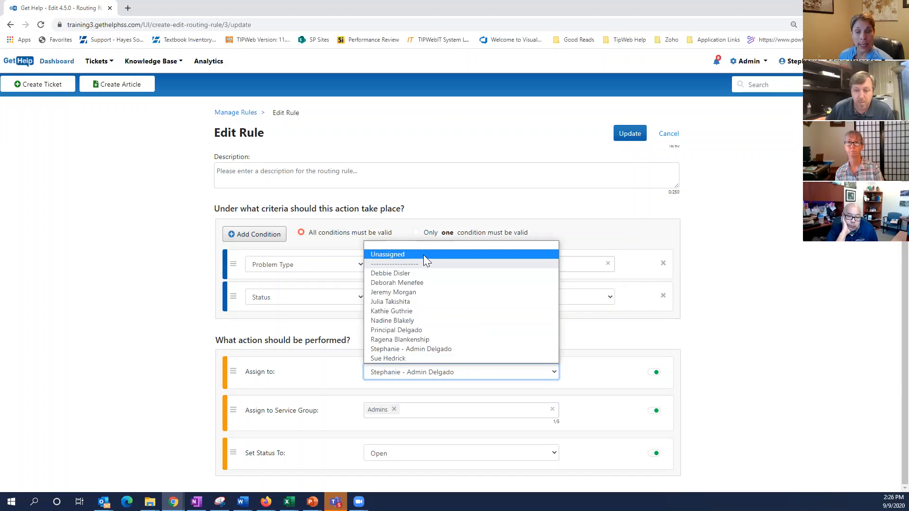
{"action": "left_click", "coordinate": [618, 375]}
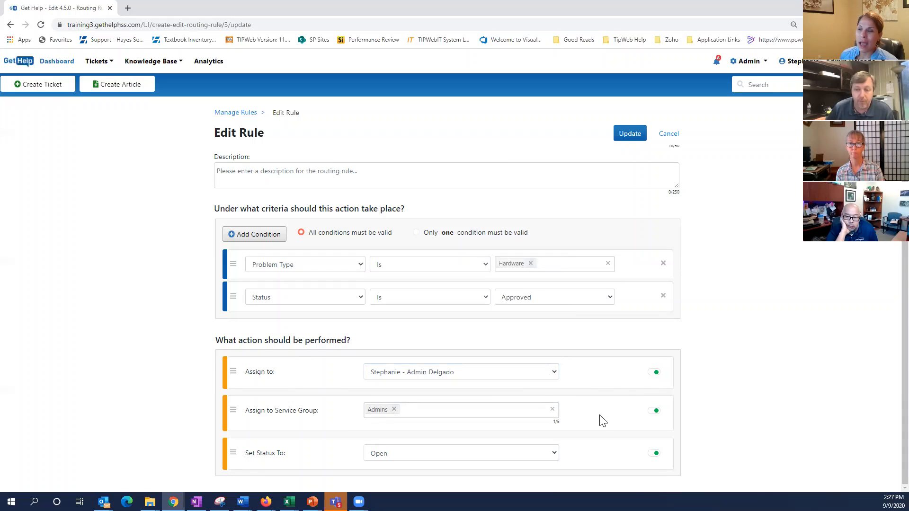
{"action": "left_click", "coordinate": [545, 373]}
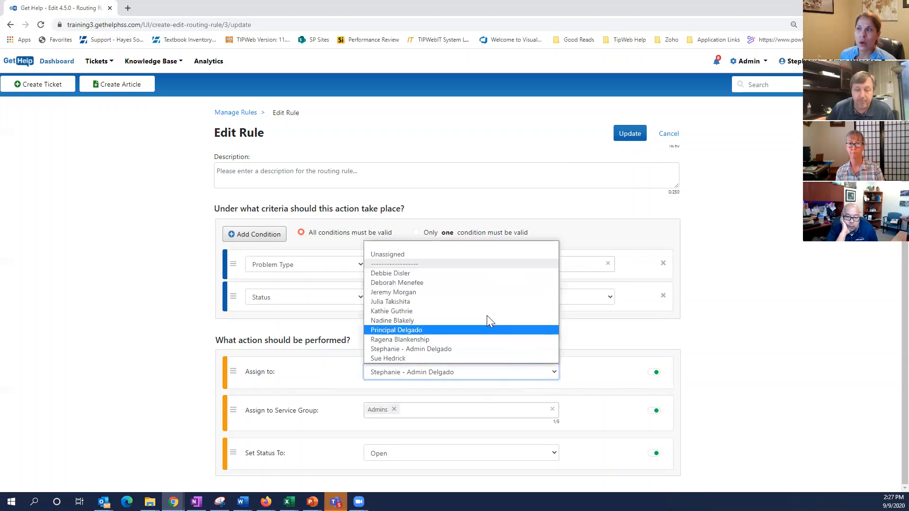
{"action": "left_click", "coordinate": [439, 251]}
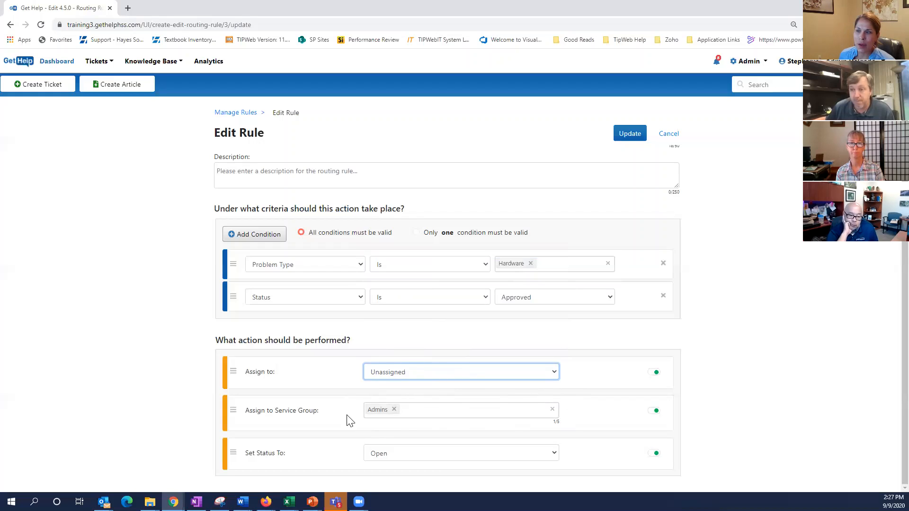
{"action": "left_click", "coordinate": [432, 372]}
{"action": "left_click", "coordinate": [423, 351]}
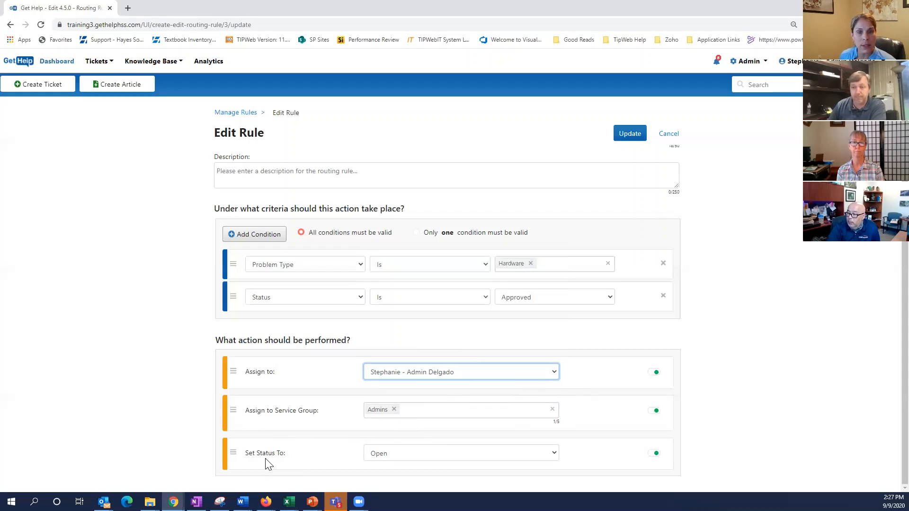
Step: Inspect the status the Hardware - Updates rule can set, keeping Open, and leave the rule without saving
{"action": "left_click", "coordinate": [508, 453]}
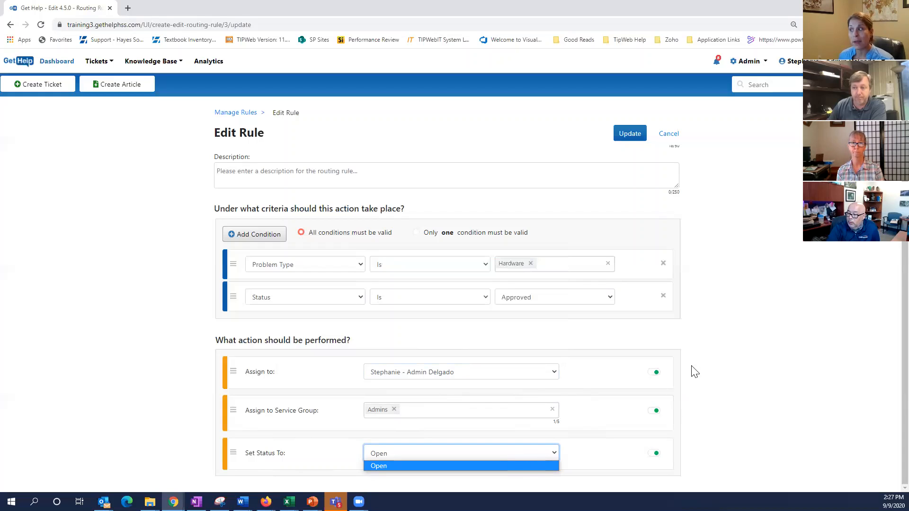
{"action": "left_click", "coordinate": [714, 355]}
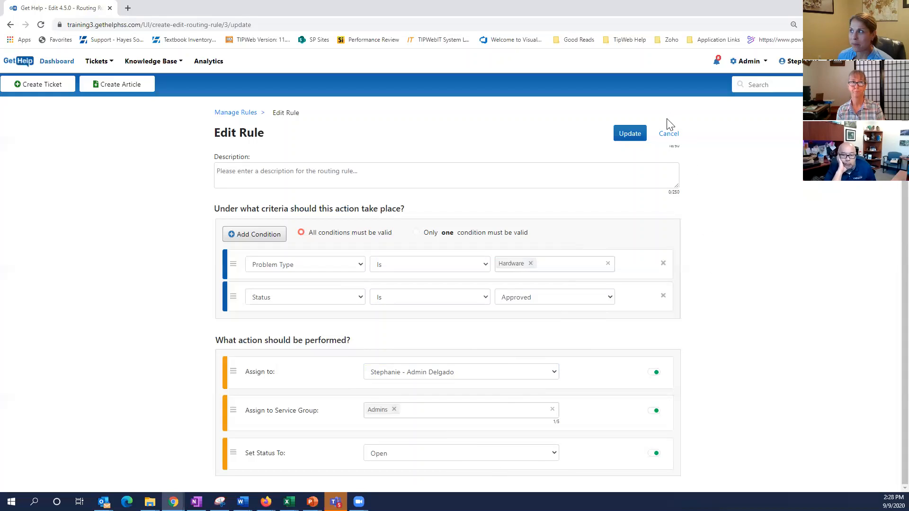
{"action": "left_click", "coordinate": [668, 134]}
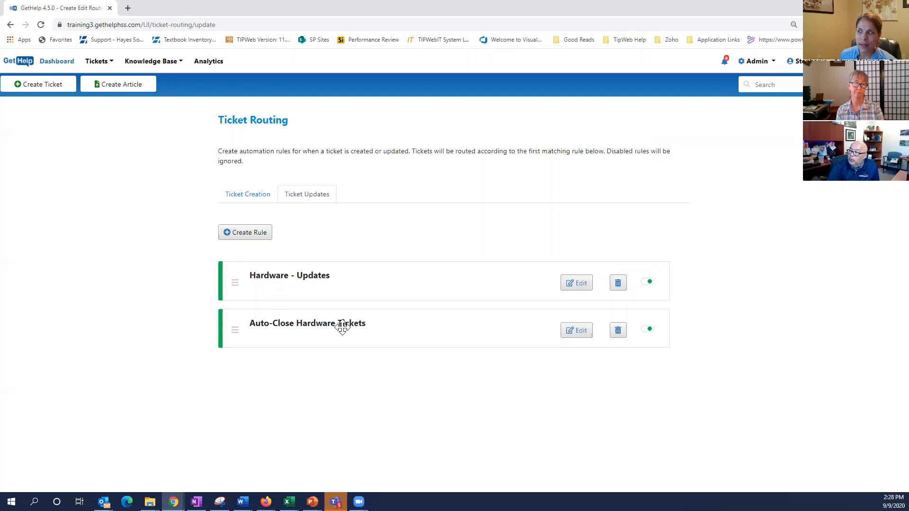
Step: Open the Auto-Close Hardware Tickets update rule, examine its conditions and status choices, and leave without saving
{"action": "left_click", "coordinate": [579, 333]}
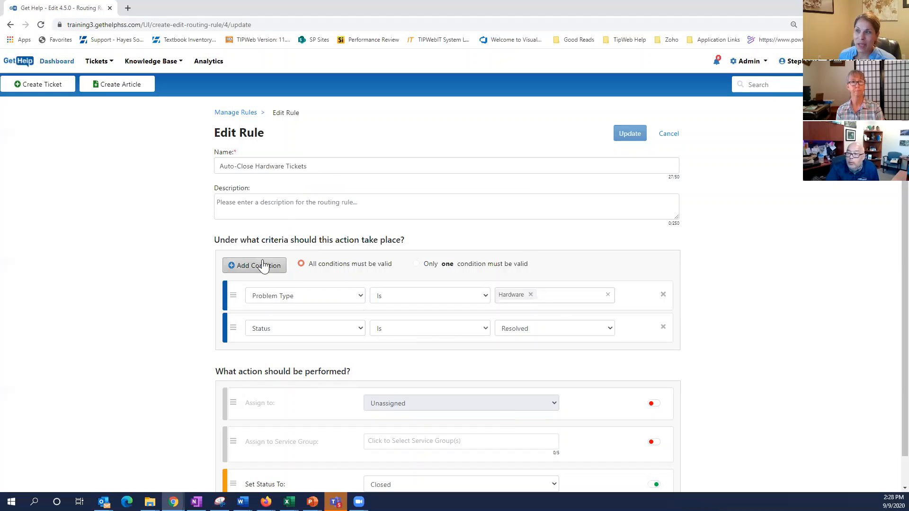
{"action": "scroll", "coordinate": [440, 288], "scroll_direction": "down", "scroll_amount": 1}
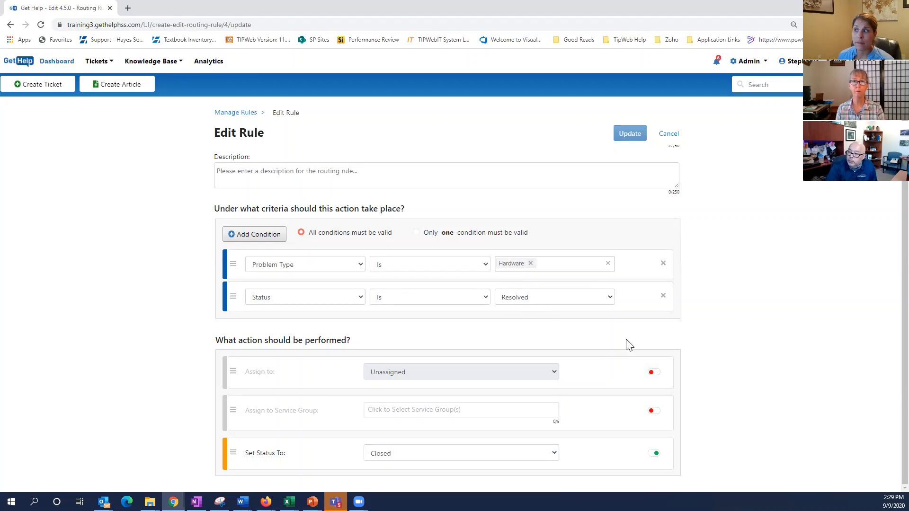
{"action": "left_click", "coordinate": [394, 461]}
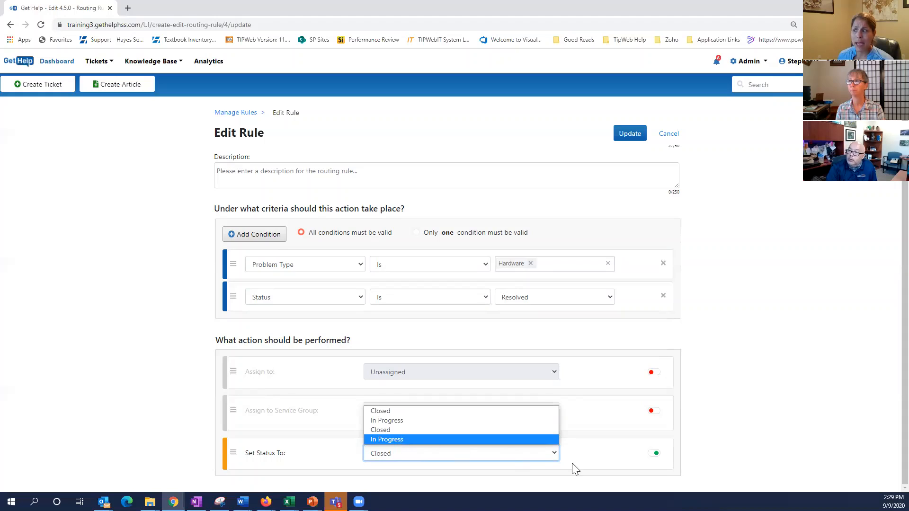
{"action": "left_click", "coordinate": [586, 466]}
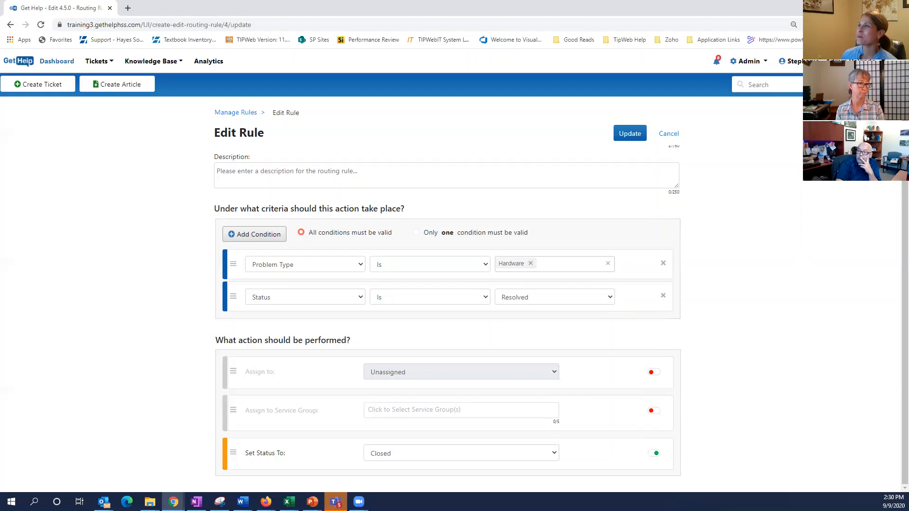
{"action": "left_click", "coordinate": [669, 134]}
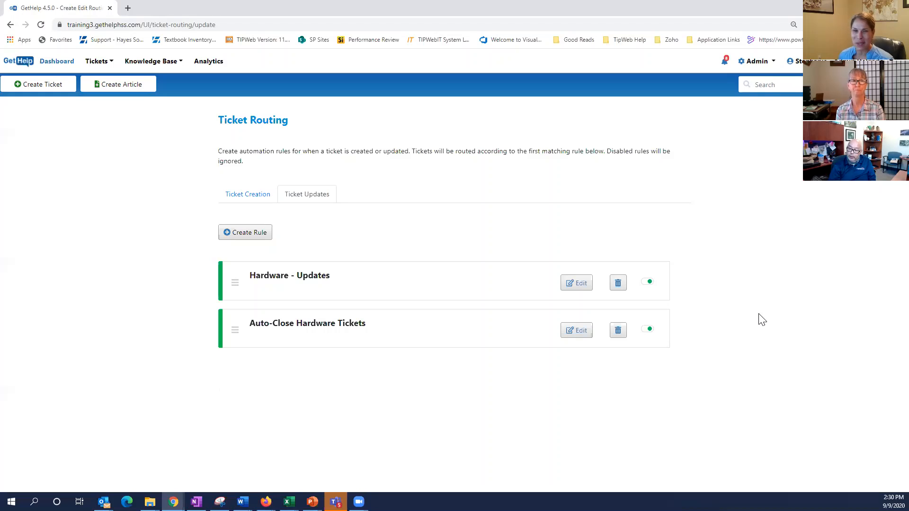
Step: Go to the dashboard and start a new ticket with the Hardware problem type
{"action": "left_click", "coordinate": [52, 62]}
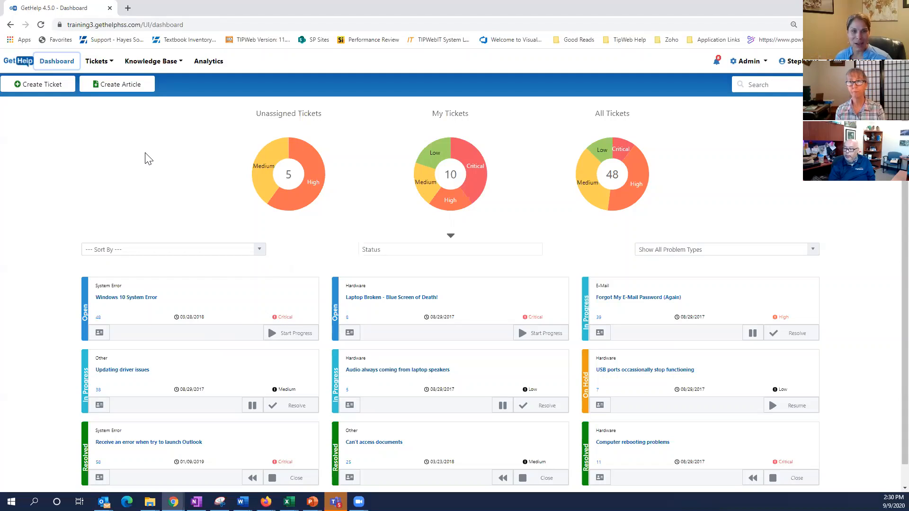
{"action": "left_click", "coordinate": [51, 88]}
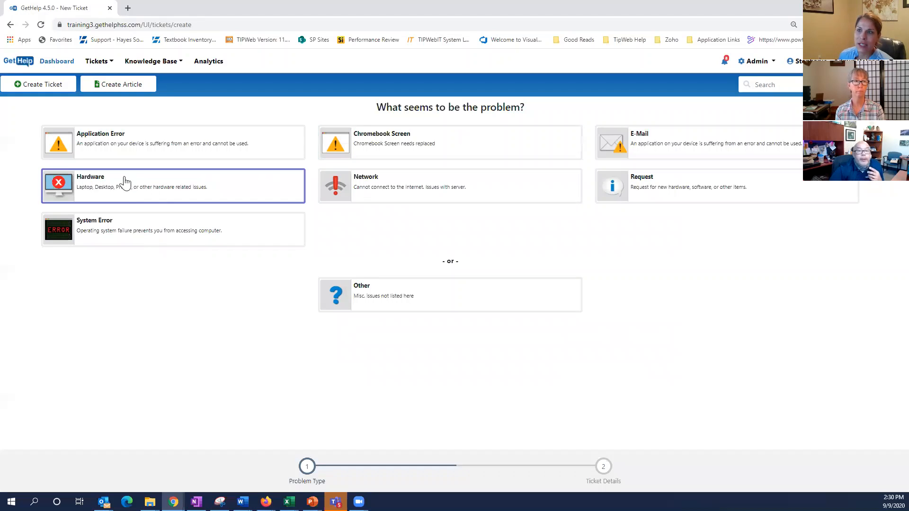
{"action": "left_click", "coordinate": [102, 185]}
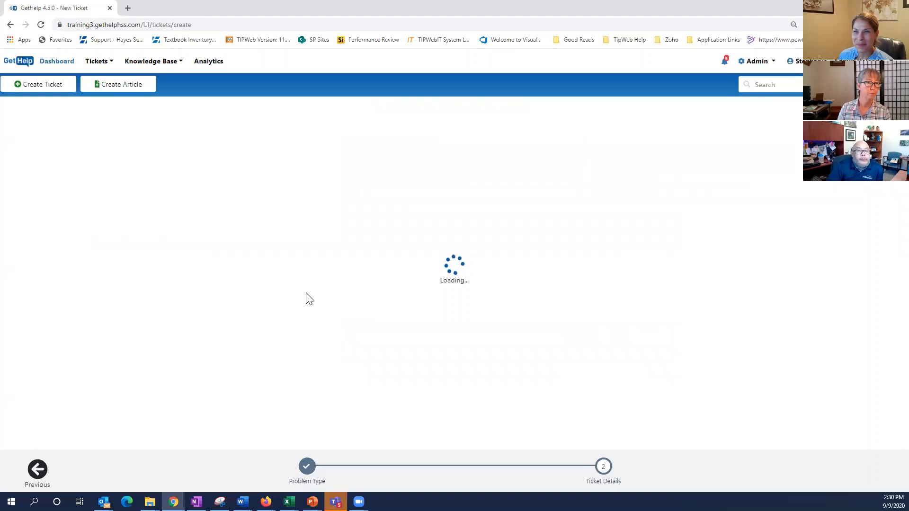
Step: Enter "Hardware Principal - Approval" as the ticket summary and set the priority to High
{"action": "left_click", "coordinate": [398, 138]}
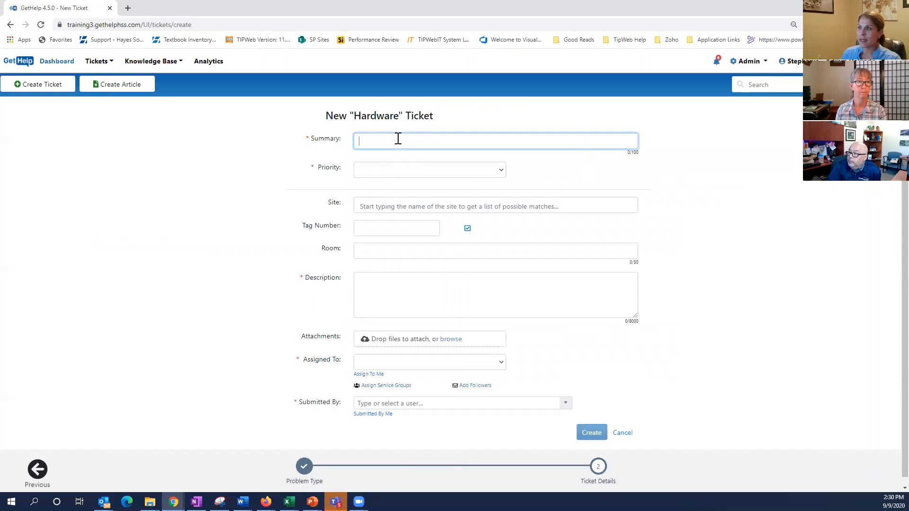
{"action": "type", "text": "H"}
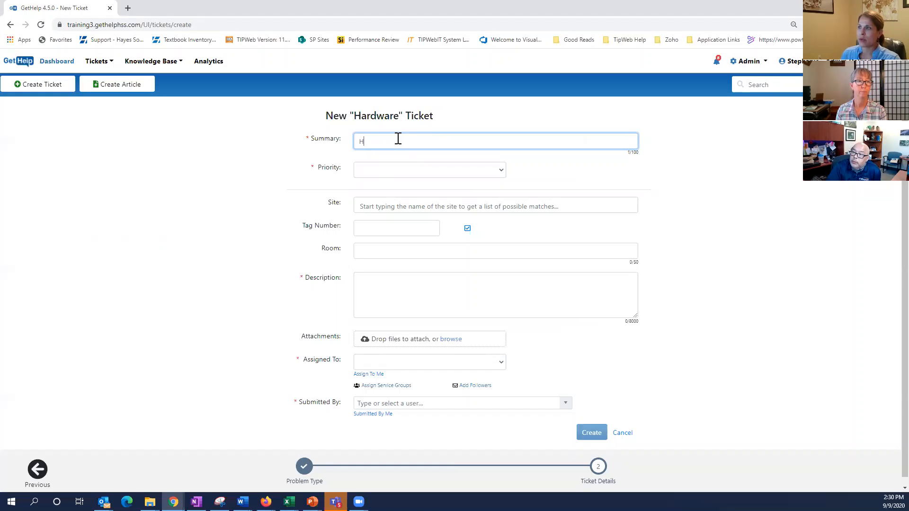
{"action": "type", "text": "ardwa"}
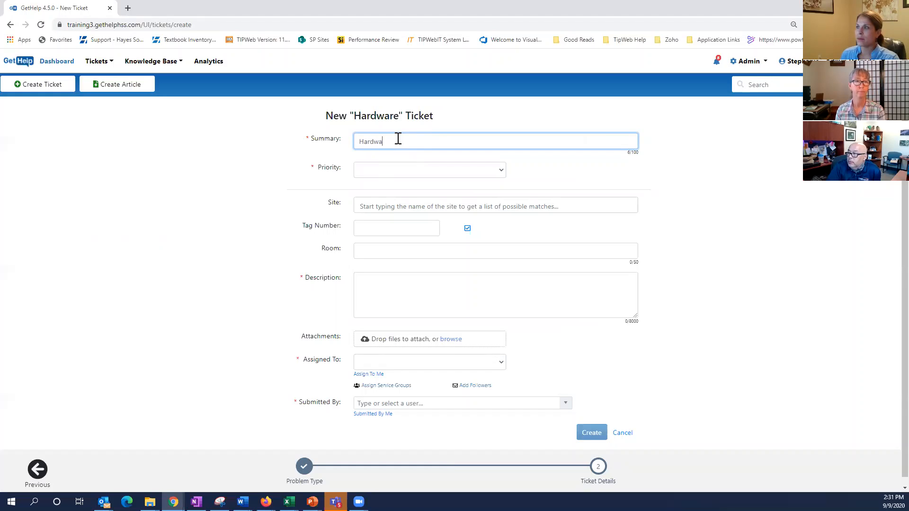
{"action": "type", "text": "re Princ"}
{"action": "type", "text": "ipal "}
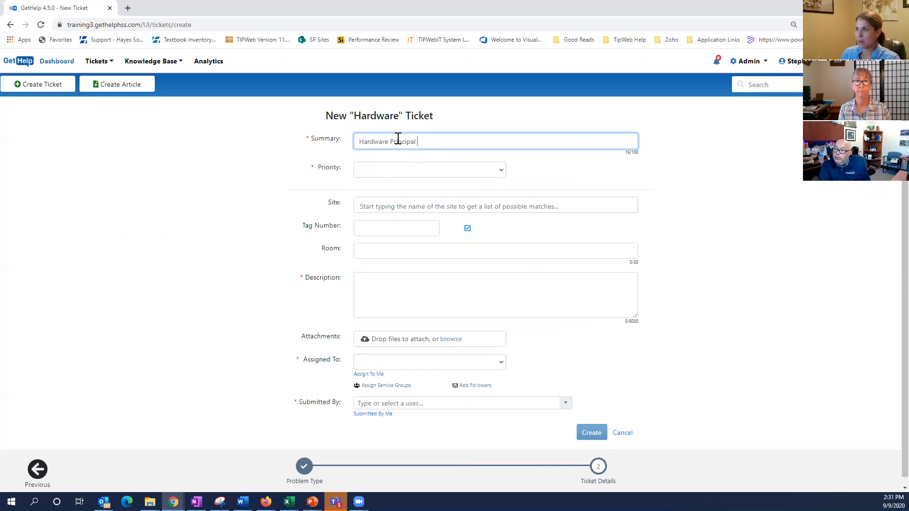
{"action": "type", "text": "- "}
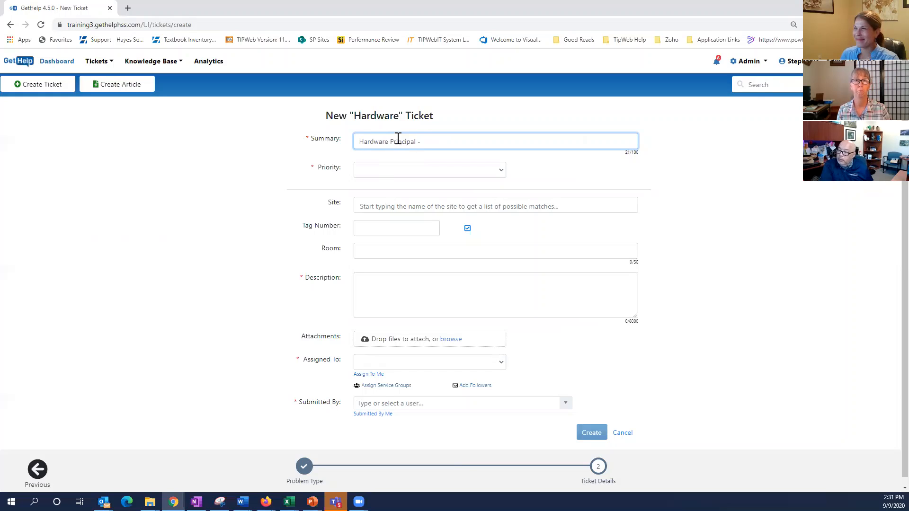
{"action": "type", "text": "Appr"}
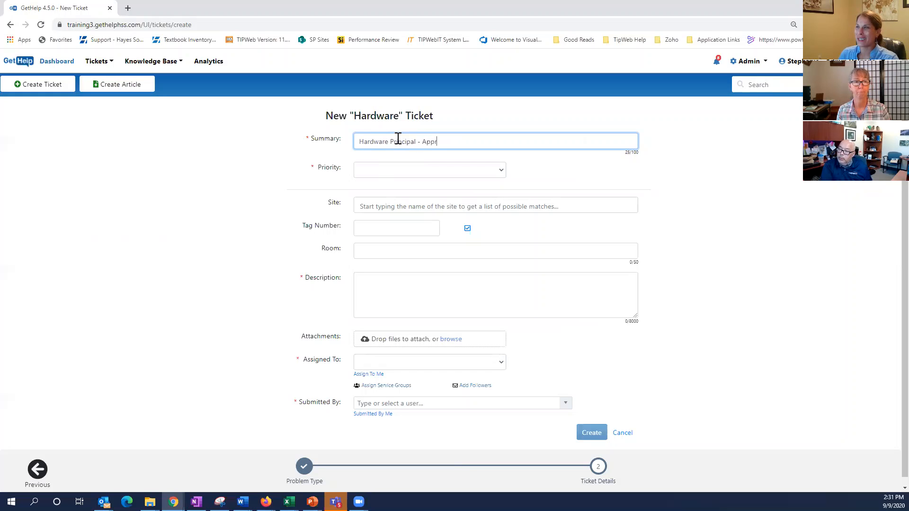
{"action": "type", "text": "oval"}
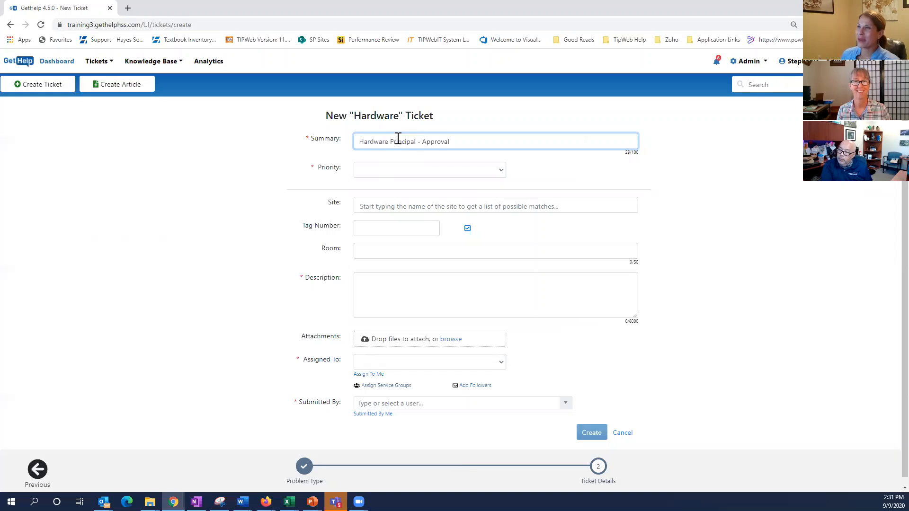
{"action": "left_click", "coordinate": [396, 173]}
{"action": "left_click", "coordinate": [400, 203]}
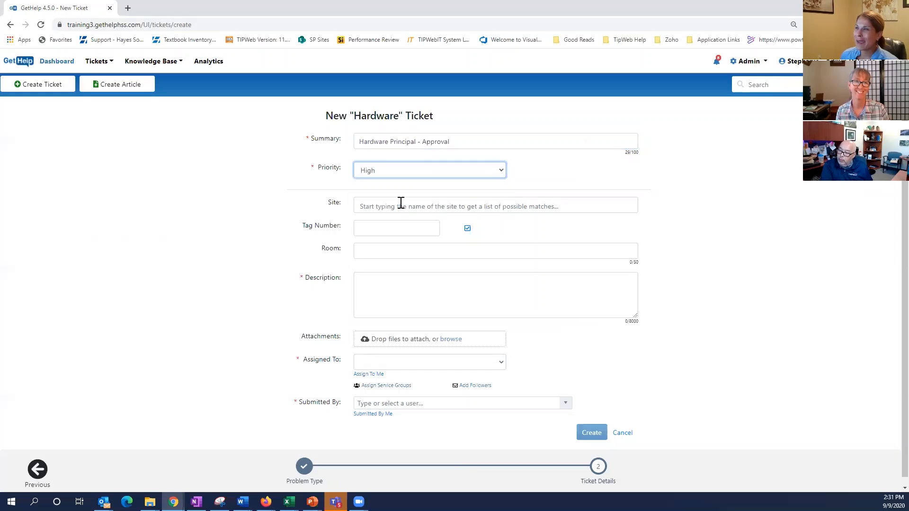
{"action": "left_click", "coordinate": [401, 203]}
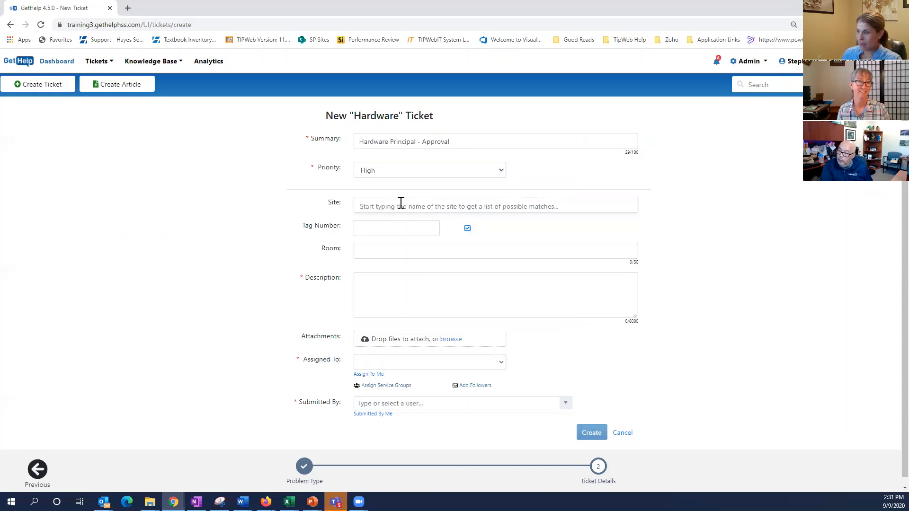
{"action": "type", "text": "le"}
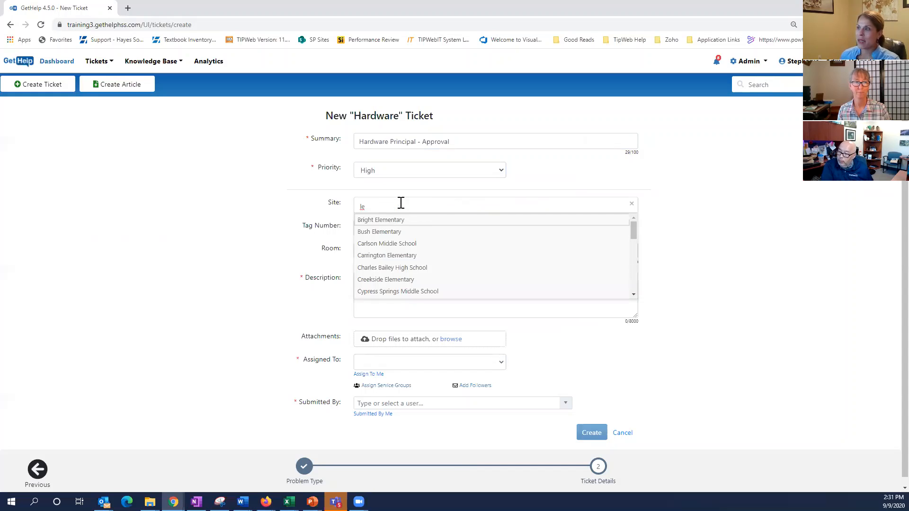
{"action": "key", "text": "BackSpace"}
{"action": "key", "text": "BackSpace"}
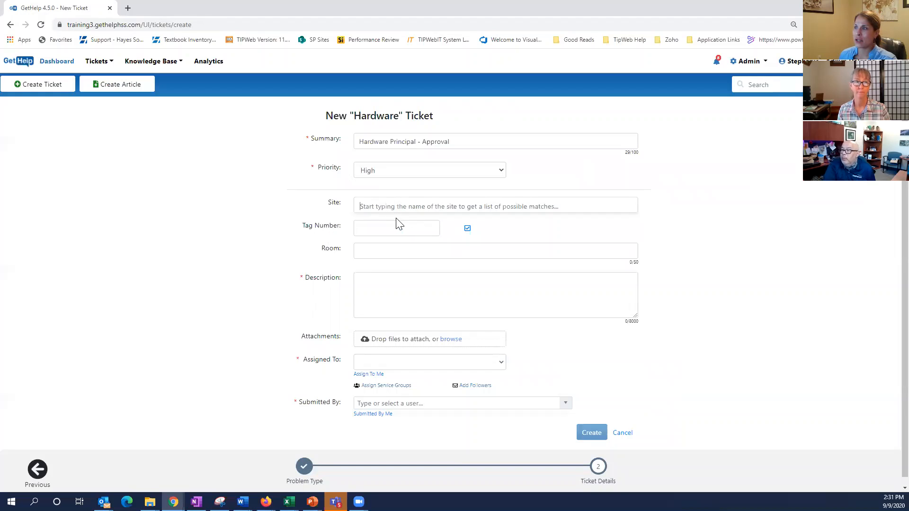
Step: Enter tag number 5455 on the ticket to look up the device with its site and room
{"action": "left_click", "coordinate": [389, 229]}
{"action": "type", "text": "5455"}
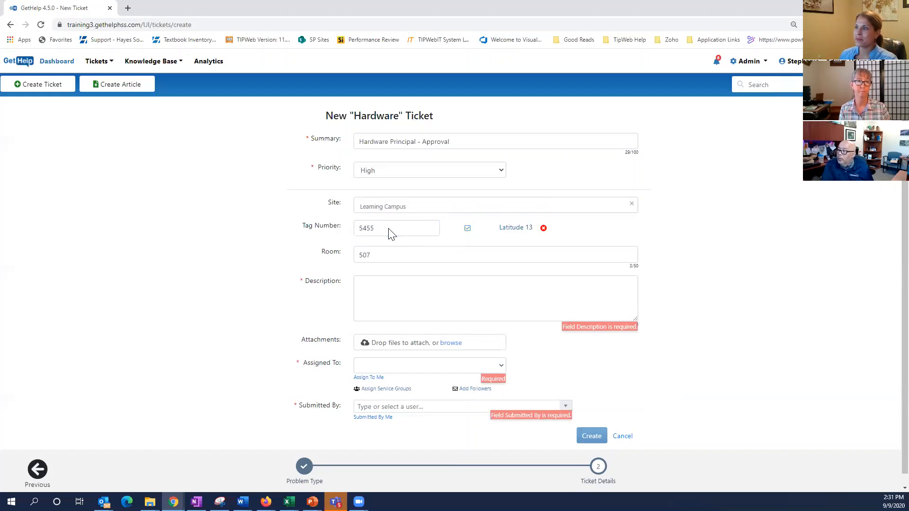
{"action": "mouse_move", "coordinate": [510, 234]}
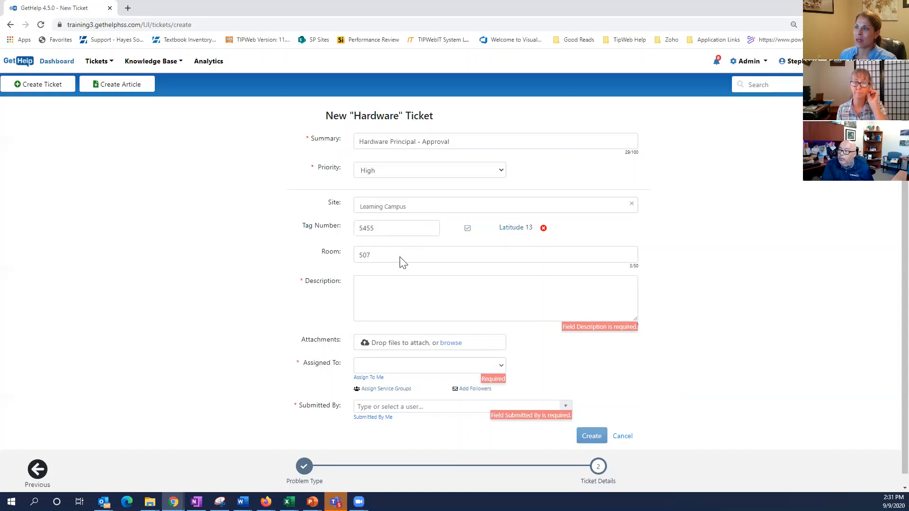
Step: Copy the ticket summary "Hardware Principal - Approval" into the description
{"action": "triple_click", "coordinate": [454, 137]}
{"action": "key", "text": "ctrl+c"}
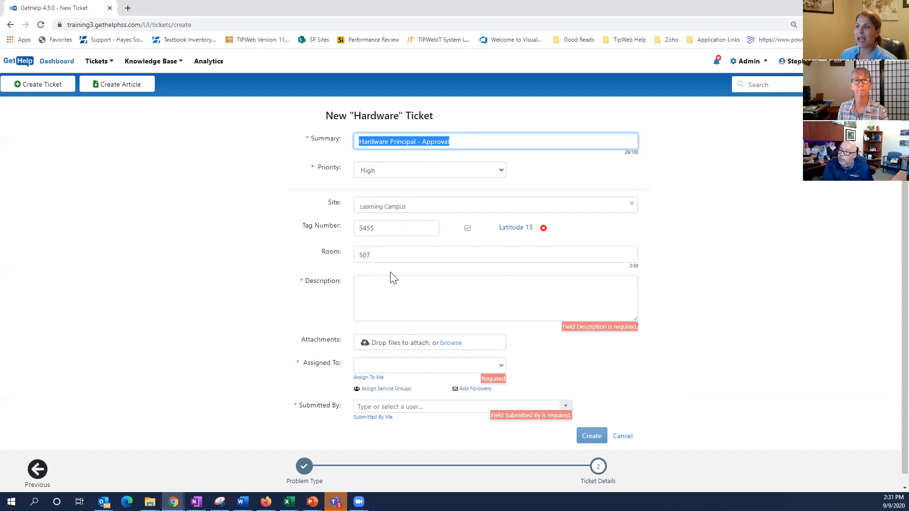
{"action": "left_click", "coordinate": [380, 286]}
{"action": "key", "text": "ctrl+v"}
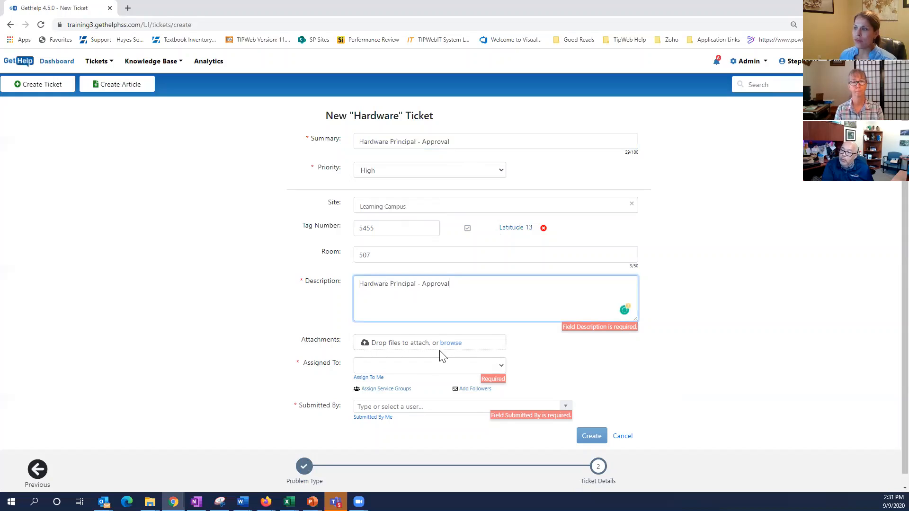
{"action": "left_click", "coordinate": [600, 366]}
{"action": "scroll", "coordinate": [657, 366], "scroll_direction": "down", "scroll_amount": 1}
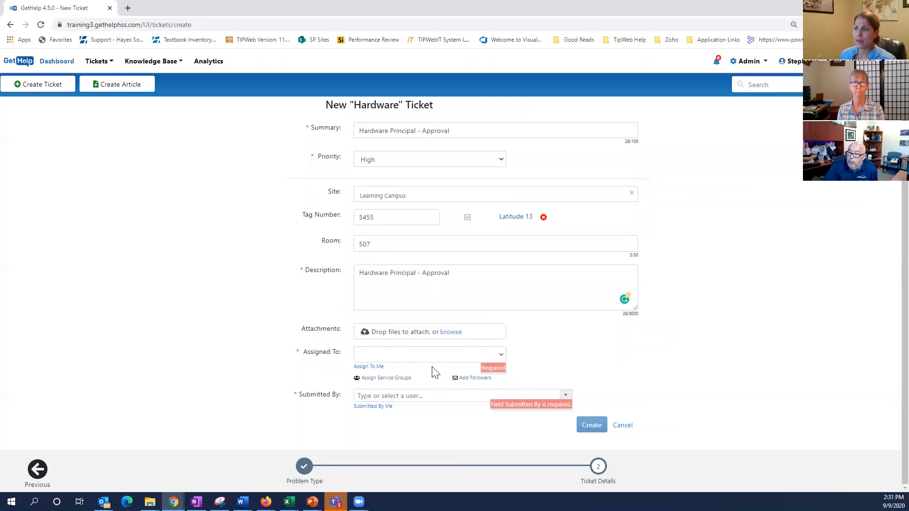
Step: Assign the ticket through Run Automatic Ticket Routing, set yourself as the submitter, and create the ticket
{"action": "left_click", "coordinate": [475, 360]}
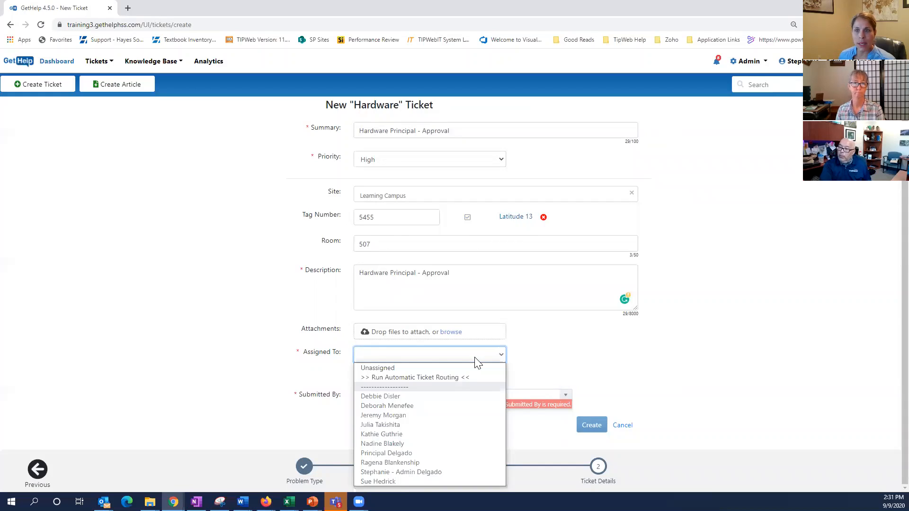
{"action": "left_click", "coordinate": [442, 377]}
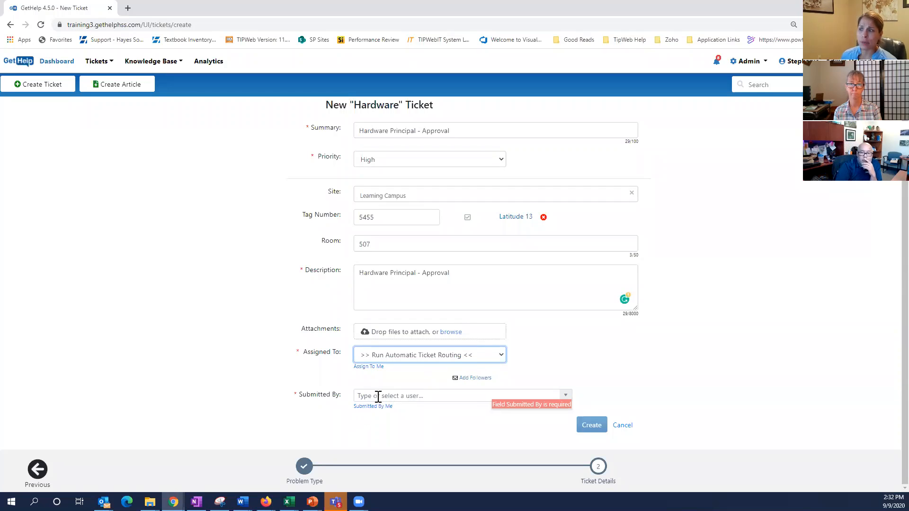
{"action": "left_click", "coordinate": [373, 407]}
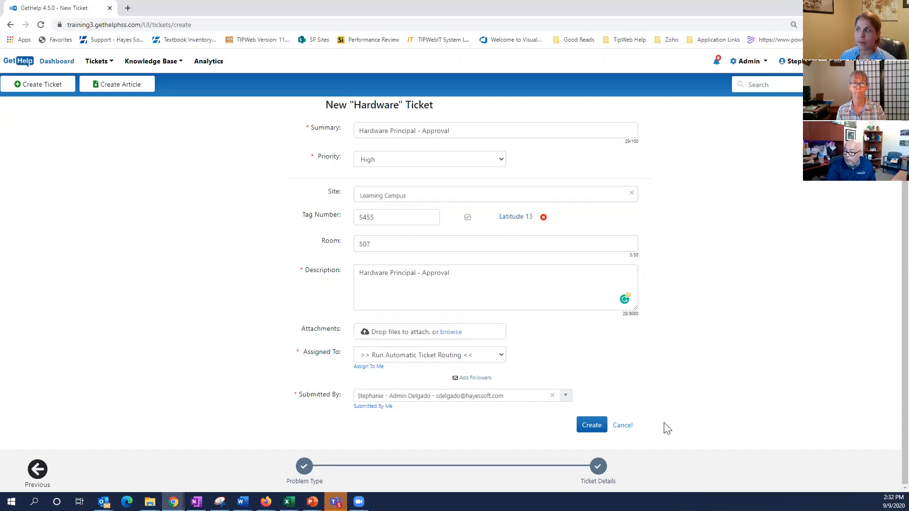
{"action": "left_click", "coordinate": [592, 425]}
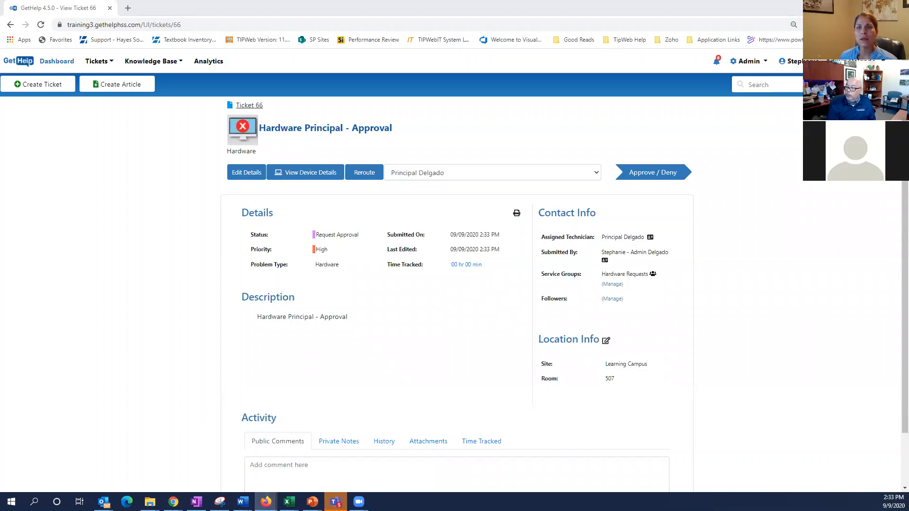
Step: Switch to the principal's session in Firefox, open the "Hardware Principal - Approval" ticket and view its device details
{"action": "double_click", "coordinate": [333, 262]}
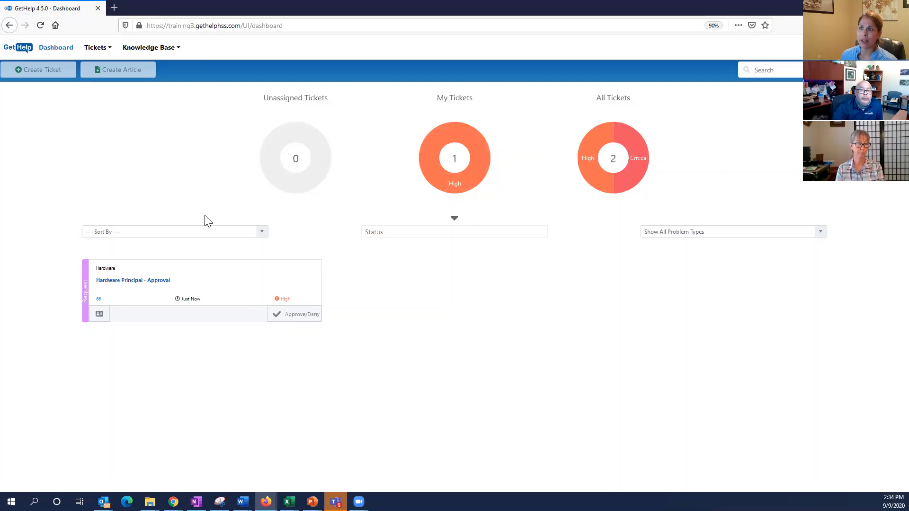
{"action": "left_click", "coordinate": [140, 280]}
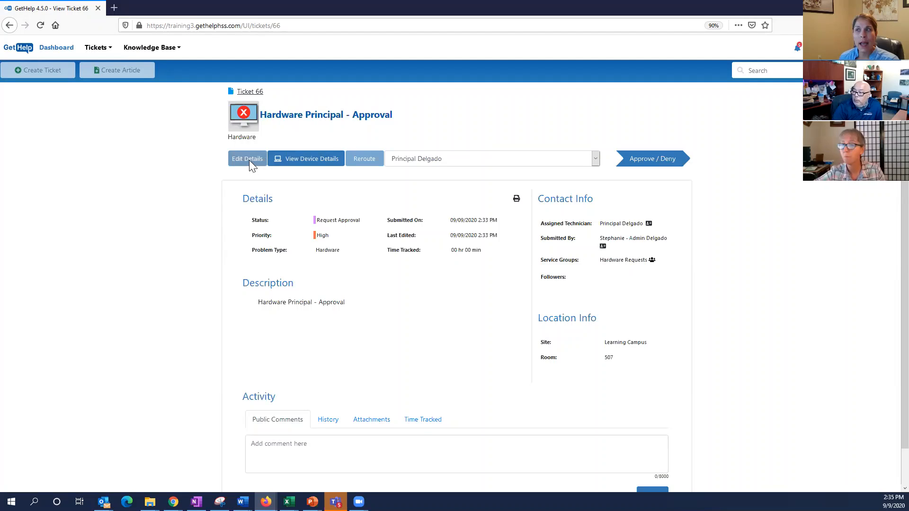
{"action": "left_click", "coordinate": [325, 159]}
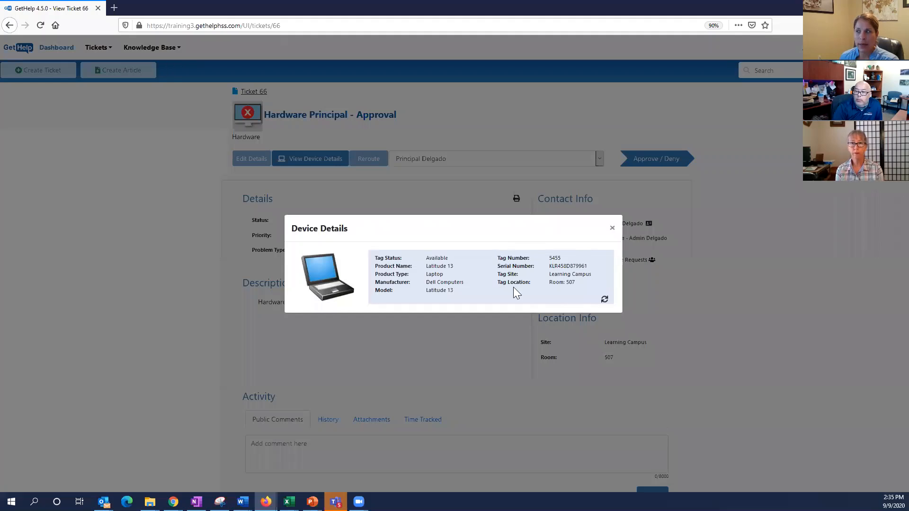
{"action": "left_click", "coordinate": [612, 228]}
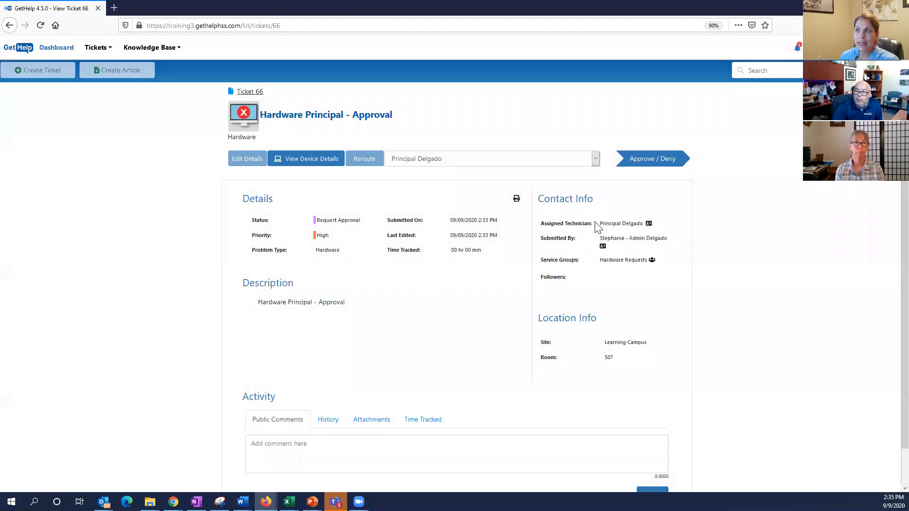
Step: Check the ticket's technician choices and the members of its Hardware Requests service group without changing the assignment
{"action": "left_click", "coordinate": [422, 160]}
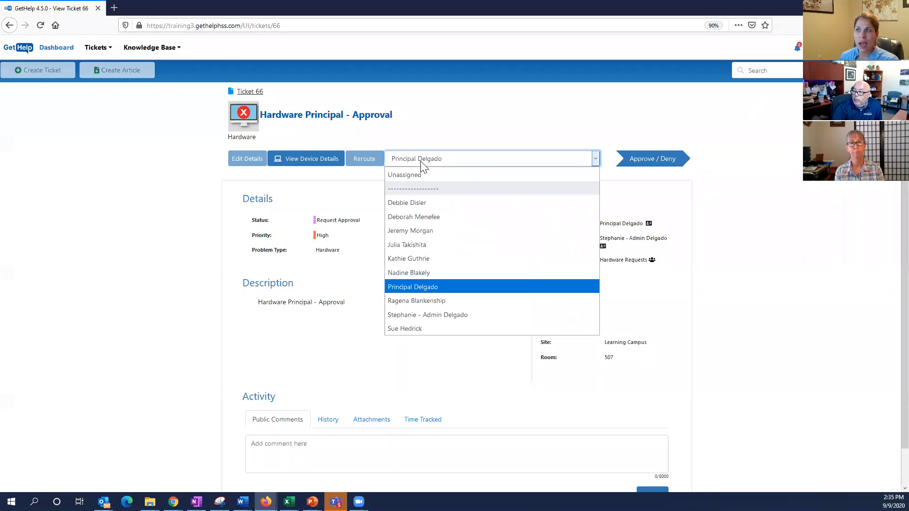
{"action": "left_click", "coordinate": [421, 161]}
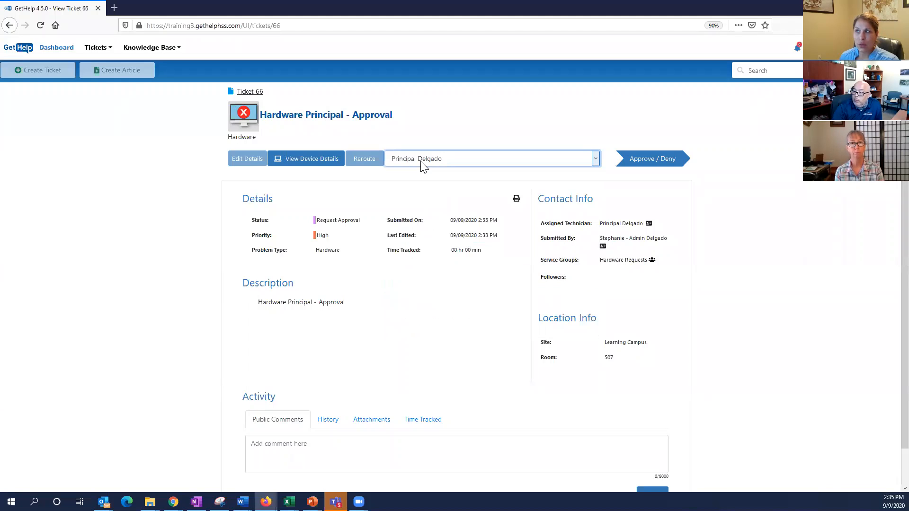
{"action": "left_click", "coordinate": [370, 158]}
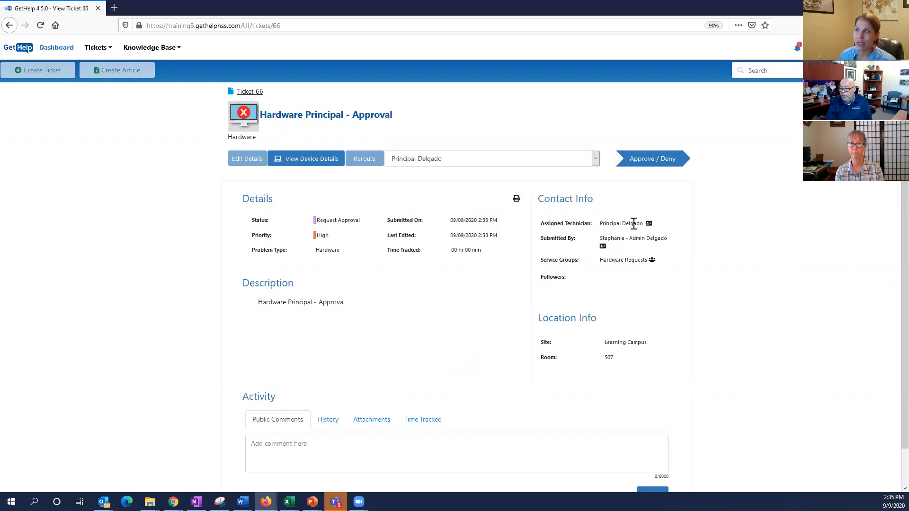
{"action": "mouse_move", "coordinate": [649, 228]}
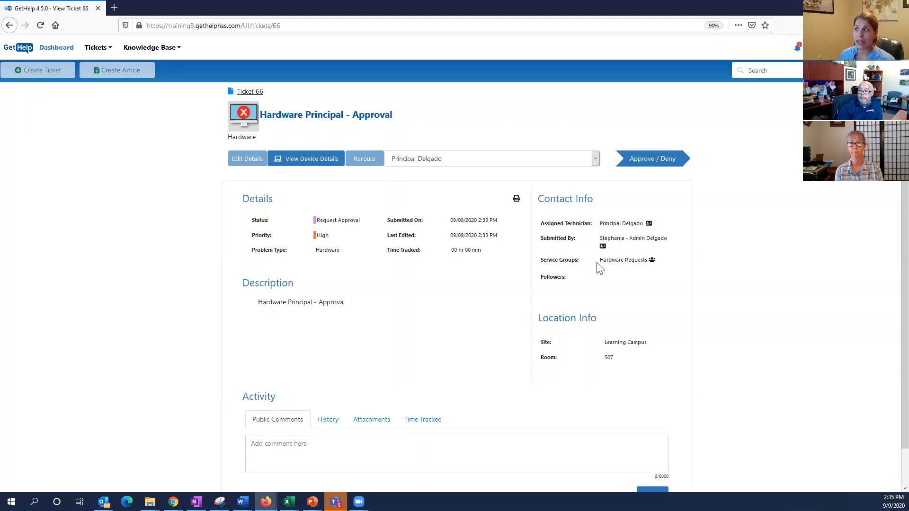
{"action": "left_click", "coordinate": [651, 261]}
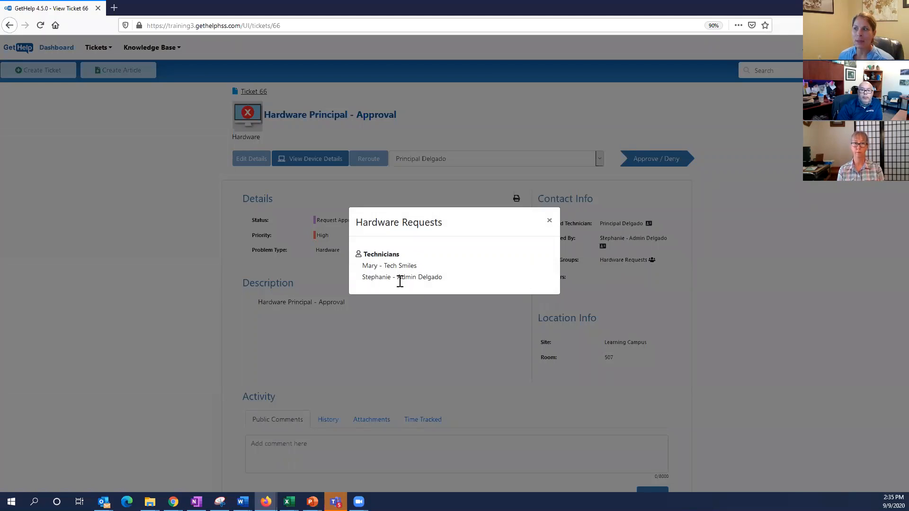
{"action": "left_click", "coordinate": [550, 222]}
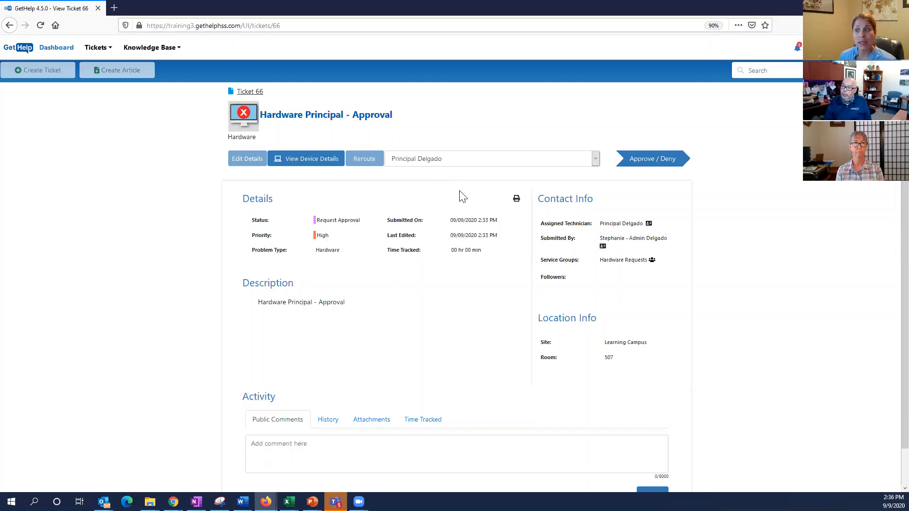
Step: Approve the ticket as the principal, leaving the assignee as is and the comment empty
{"action": "left_click", "coordinate": [661, 162]}
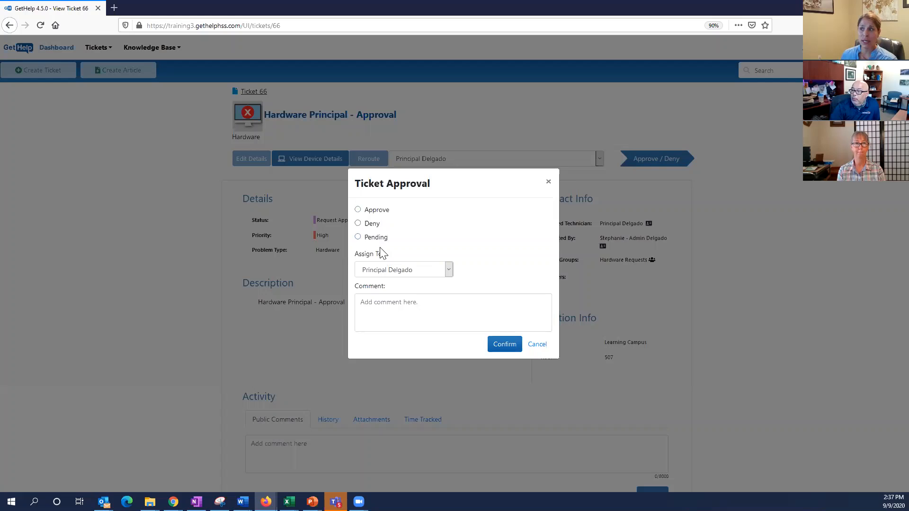
{"action": "left_click", "coordinate": [385, 211]}
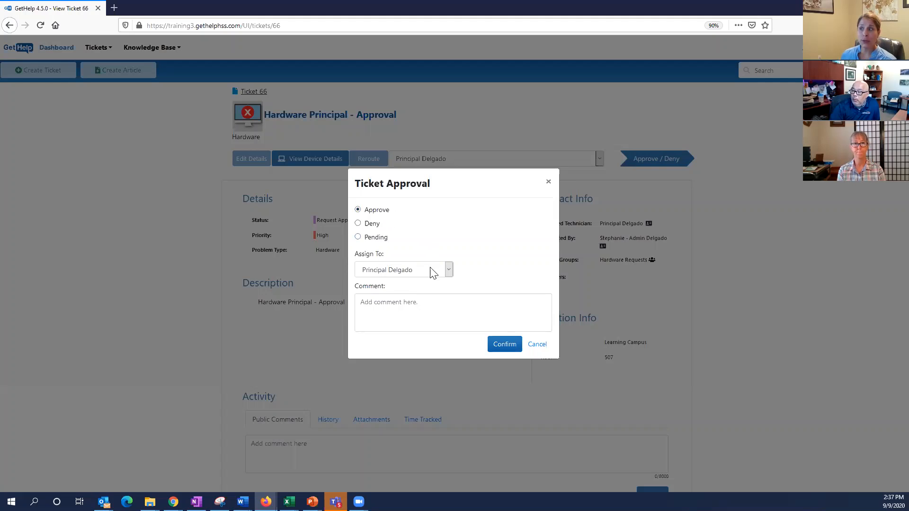
{"action": "left_click", "coordinate": [450, 274]}
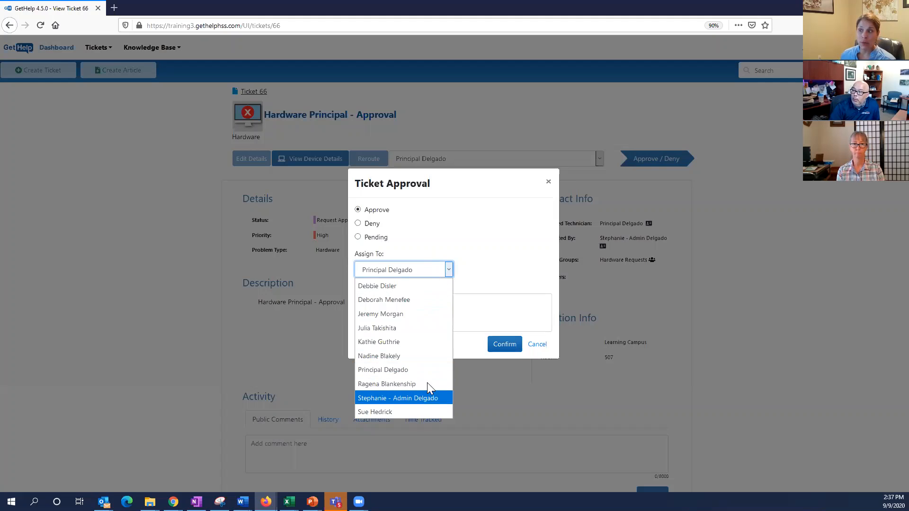
{"action": "left_click", "coordinate": [482, 274]}
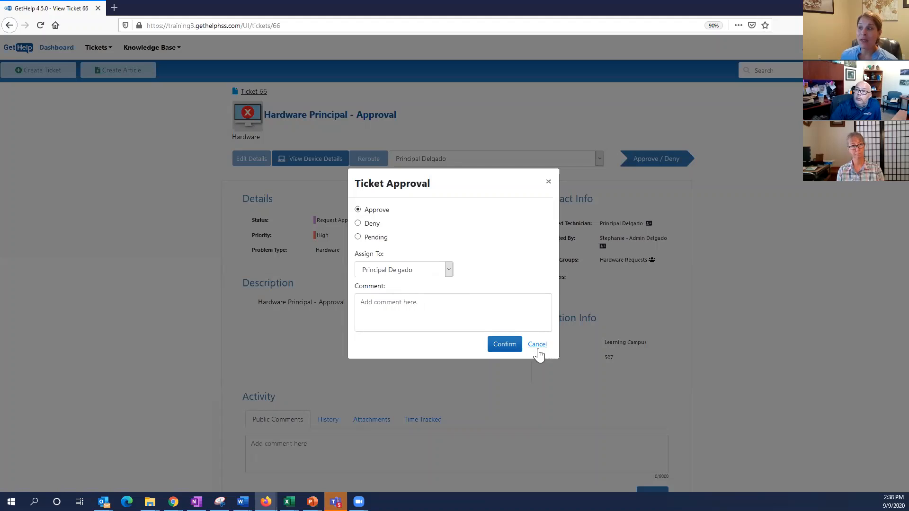
{"action": "left_click", "coordinate": [506, 344]}
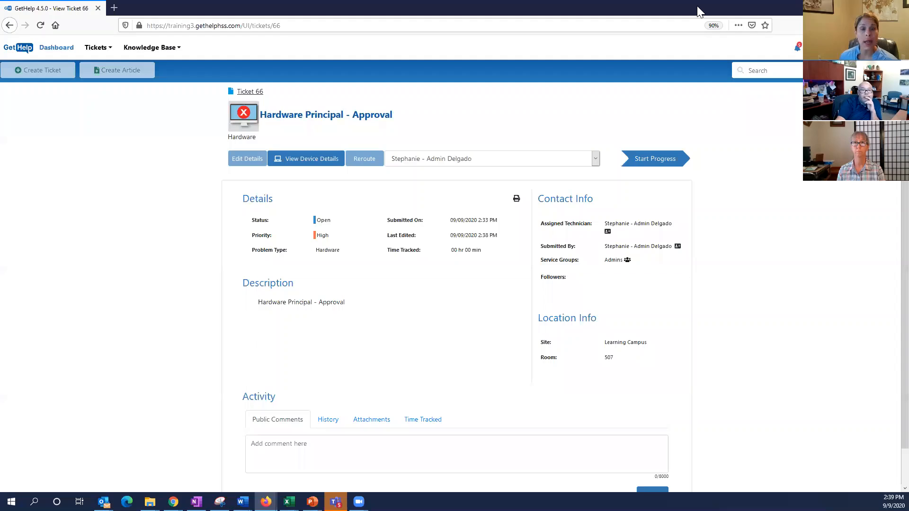
Step: Return to the admin session in Chrome, reload the approved ticket and show its activity history
{"action": "left_click", "coordinate": [853, 7]}
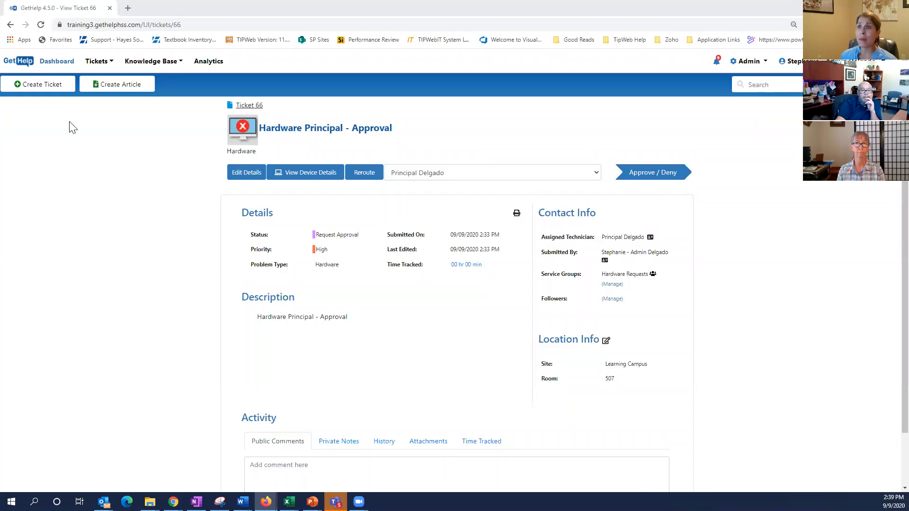
{"action": "left_click", "coordinate": [41, 26]}
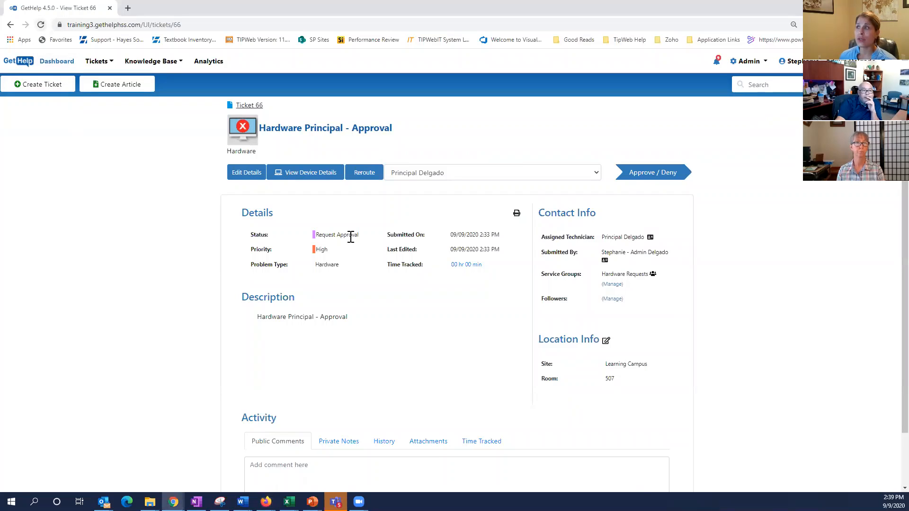
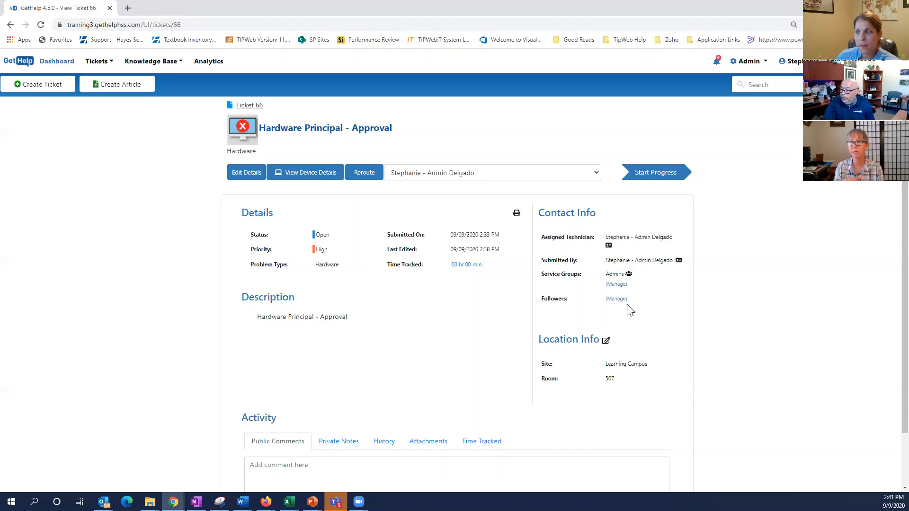
{"action": "scroll", "coordinate": [730, 308], "scroll_direction": "down", "scroll_amount": 1}
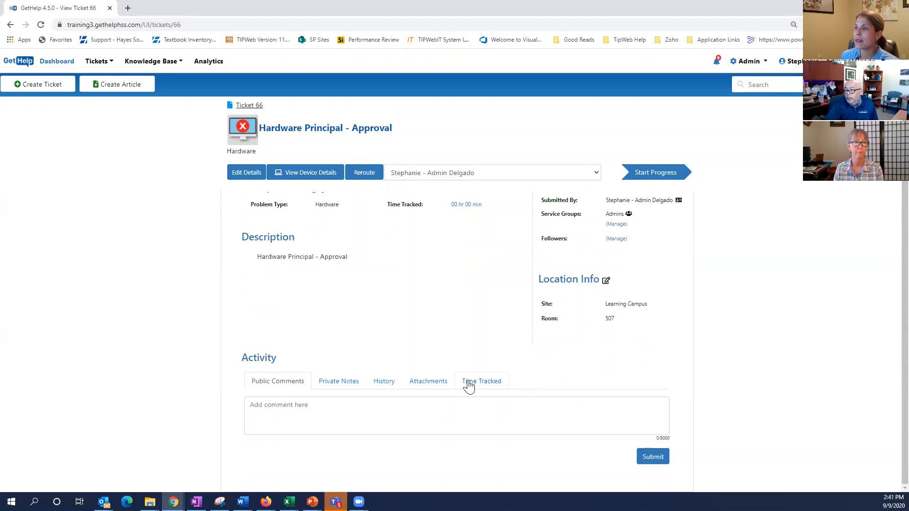
{"action": "left_click", "coordinate": [395, 385]}
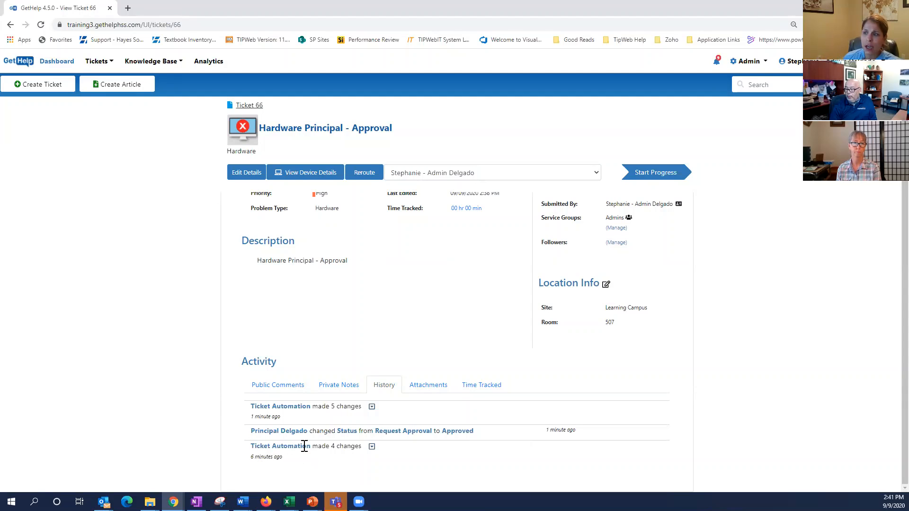
Step: Examine the changes listed under both Ticket Automation entries in the history, collapsing each one when finished
{"action": "left_click", "coordinate": [372, 447]}
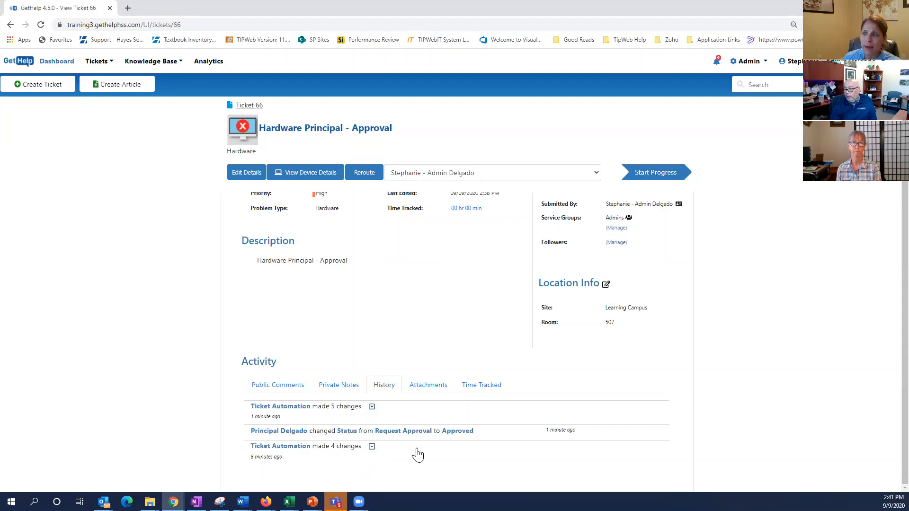
{"action": "scroll", "coordinate": [610, 450], "scroll_direction": "down", "scroll_amount": 1}
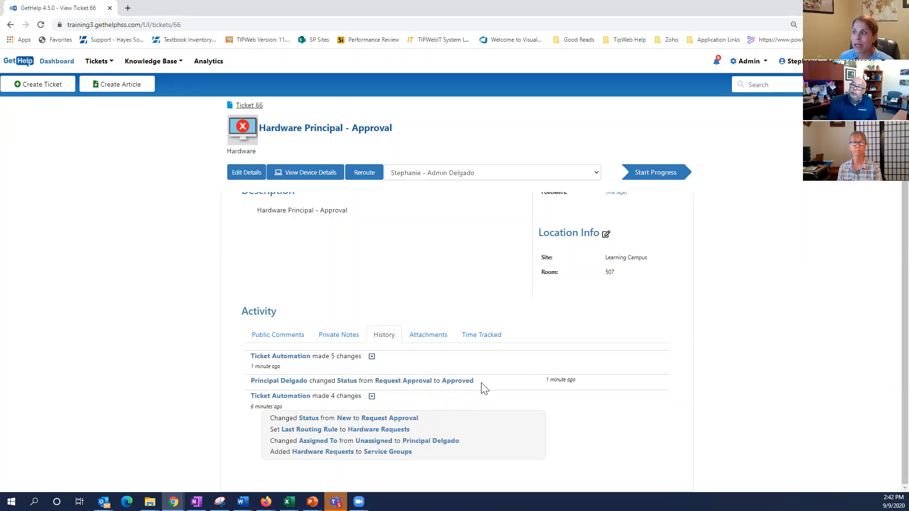
{"action": "left_click", "coordinate": [371, 397]}
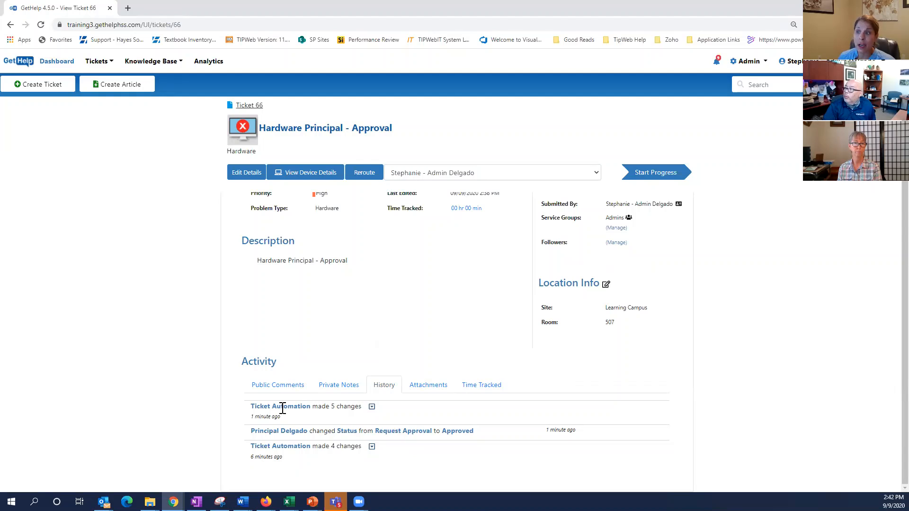
{"action": "left_click", "coordinate": [371, 407]}
{"action": "scroll", "coordinate": [401, 422], "scroll_direction": "down", "scroll_amount": 1}
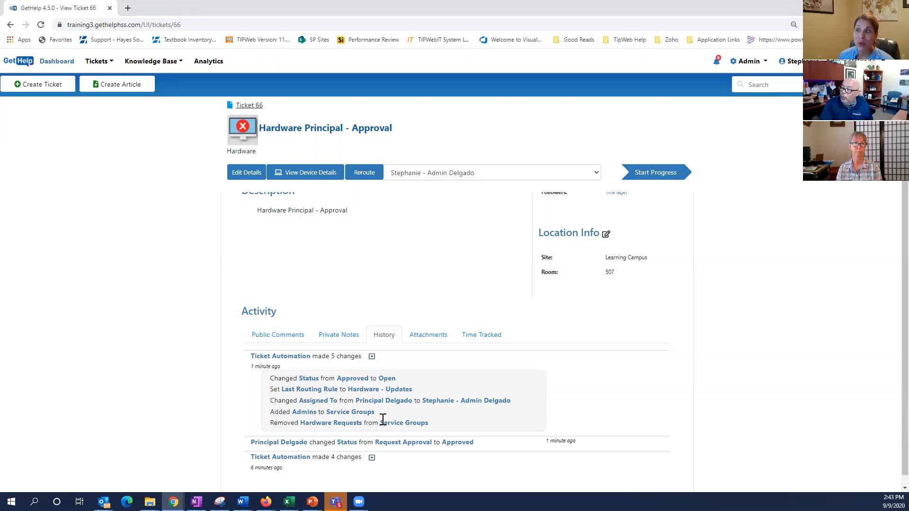
{"action": "left_click", "coordinate": [372, 356]}
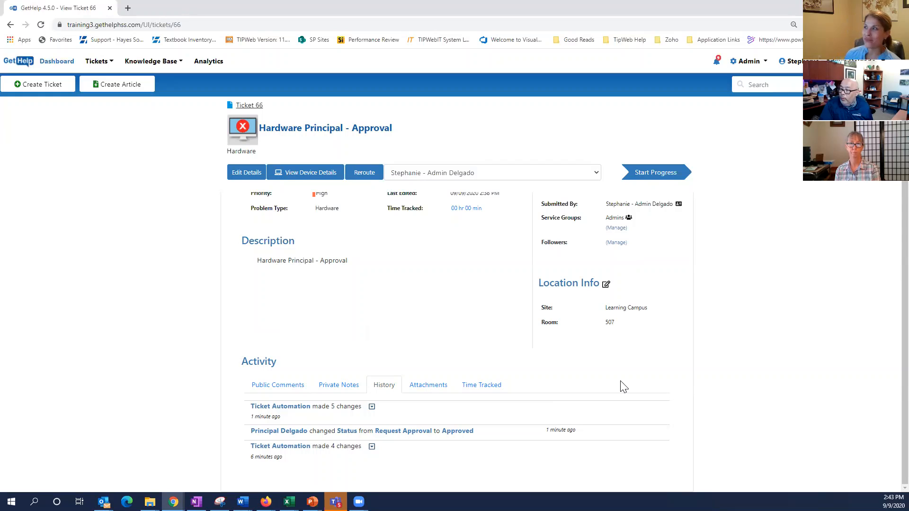
Step: Start progress on the ticket and resolve it, confirming both status updates without comments
{"action": "left_click", "coordinate": [655, 173]}
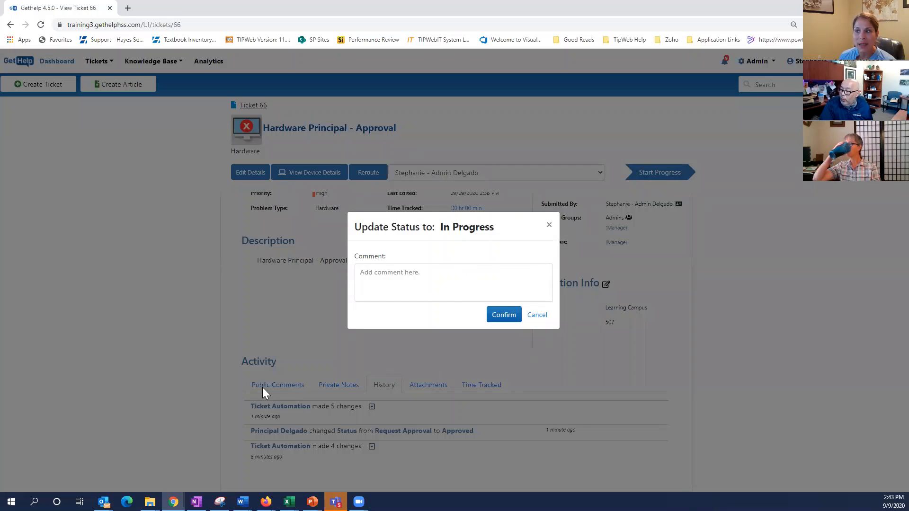
{"action": "left_click", "coordinate": [503, 315]}
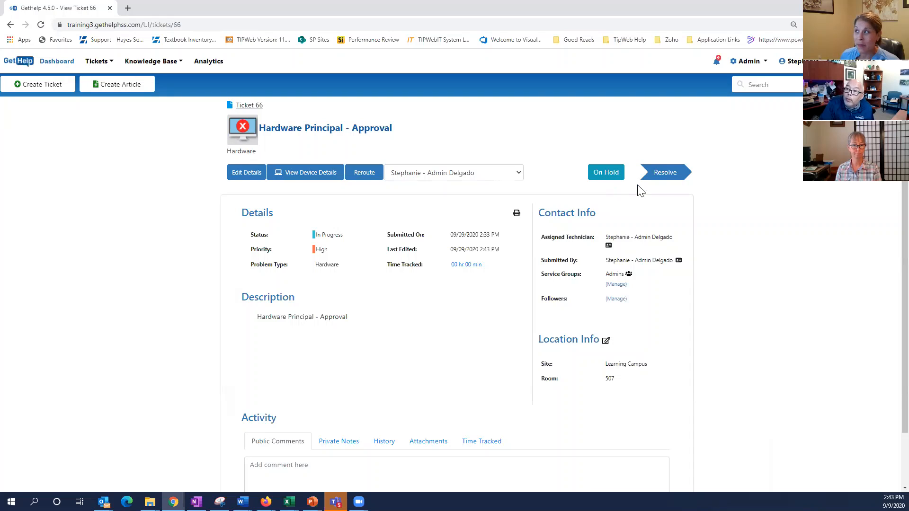
{"action": "left_click", "coordinate": [661, 179]}
{"action": "left_click", "coordinate": [503, 314]}
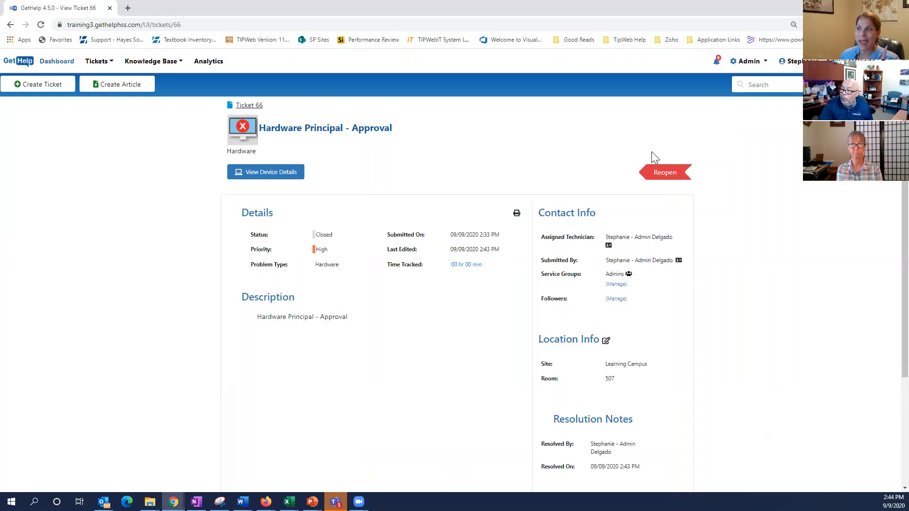
Step: Show the closed ticket's activity history and expand the newest Ticket Automation entry to examine its changes
{"action": "scroll", "coordinate": [408, 287], "scroll_direction": "down", "scroll_amount": 3}
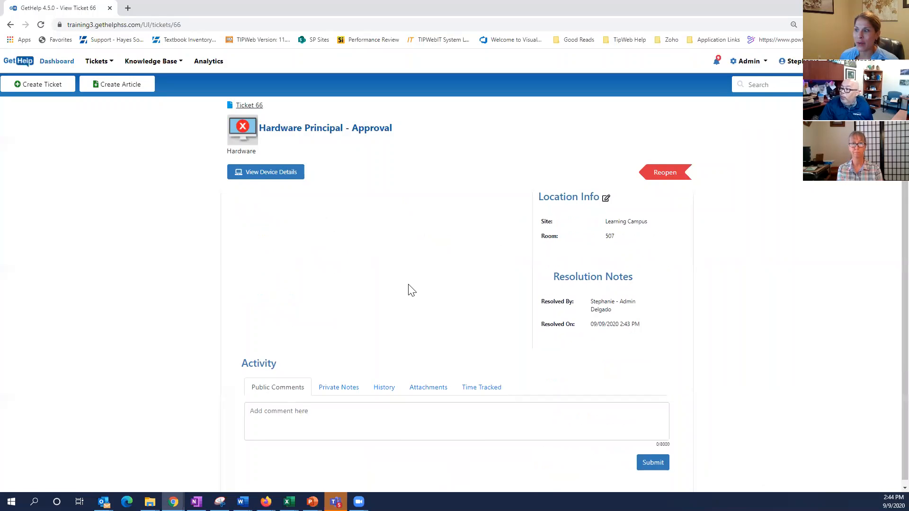
{"action": "left_click", "coordinate": [384, 381]}
{"action": "scroll", "coordinate": [258, 342], "scroll_direction": "down", "scroll_amount": 1}
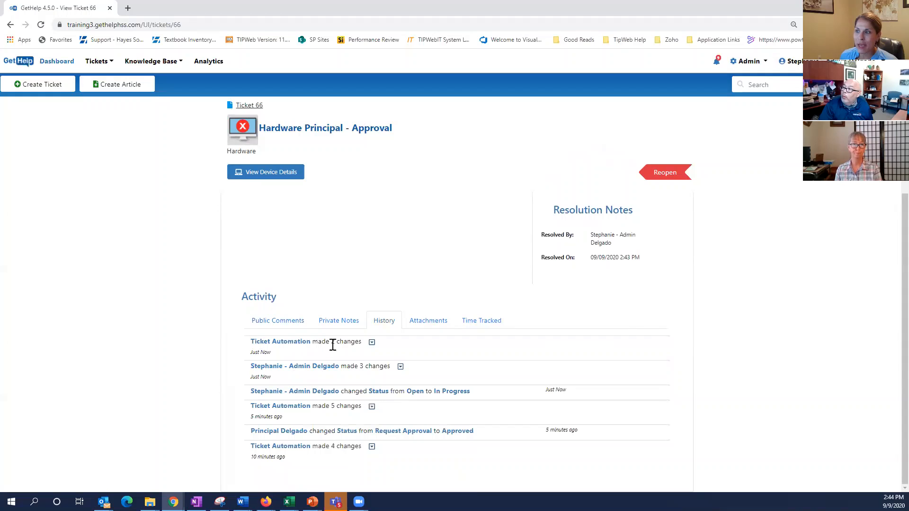
{"action": "left_click", "coordinate": [369, 343]}
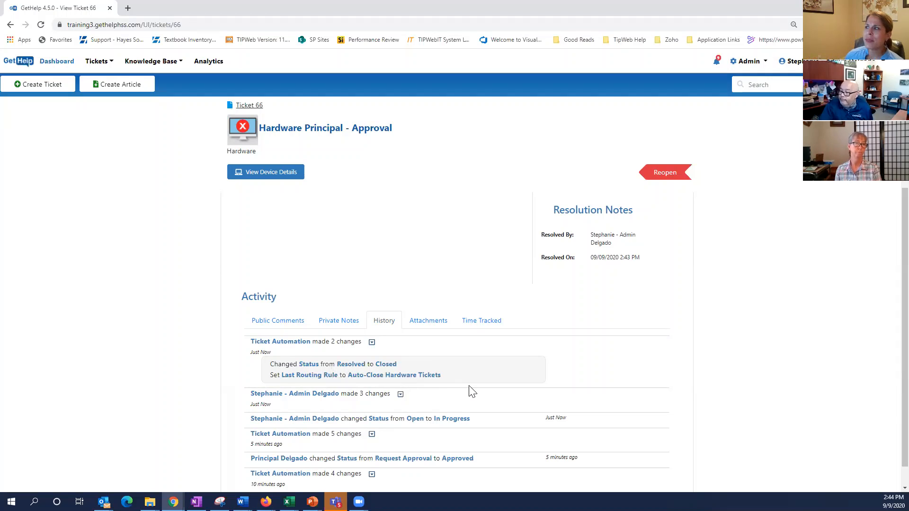
Step: Add the technician found by first name as a follower of the closed ticket and save the change
{"action": "scroll", "coordinate": [407, 331], "scroll_direction": "up", "scroll_amount": 5}
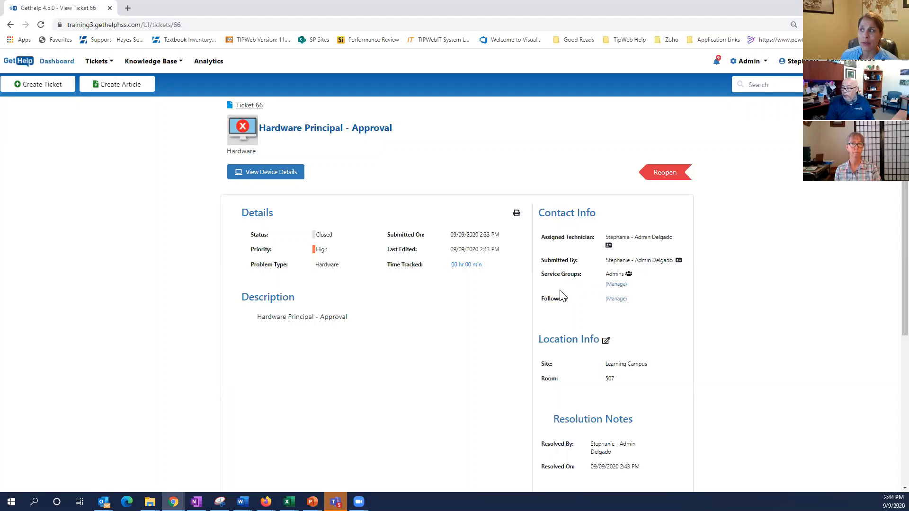
{"action": "left_click", "coordinate": [616, 299]}
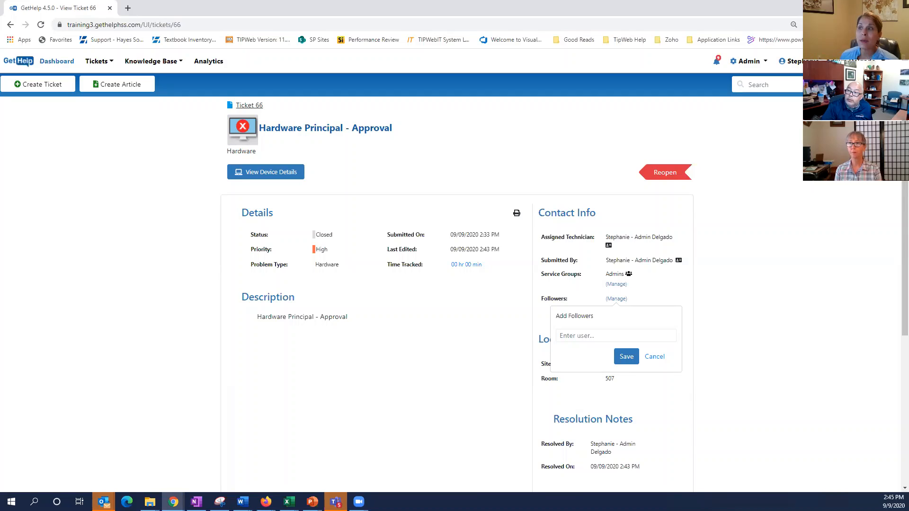
{"action": "scroll", "coordinate": [288, 323], "scroll_direction": "down", "scroll_amount": 5}
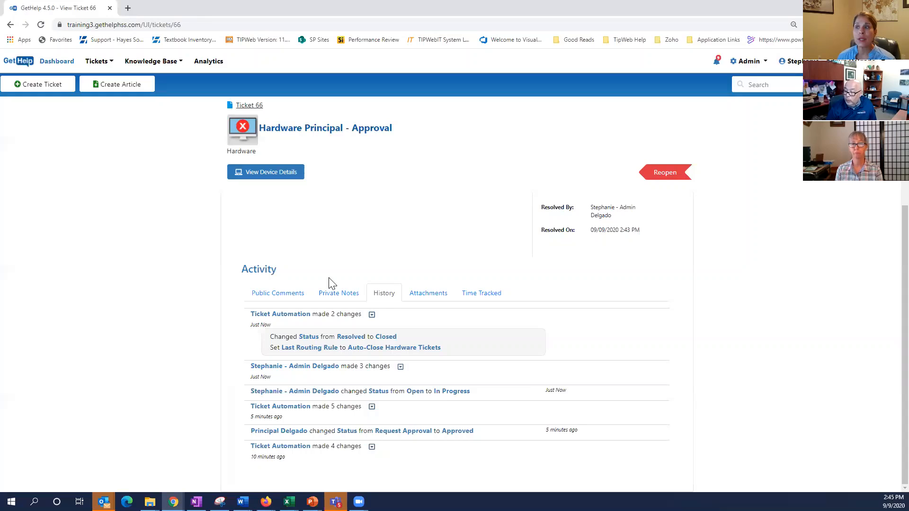
{"action": "scroll", "coordinate": [487, 266], "scroll_direction": "up", "scroll_amount": 4}
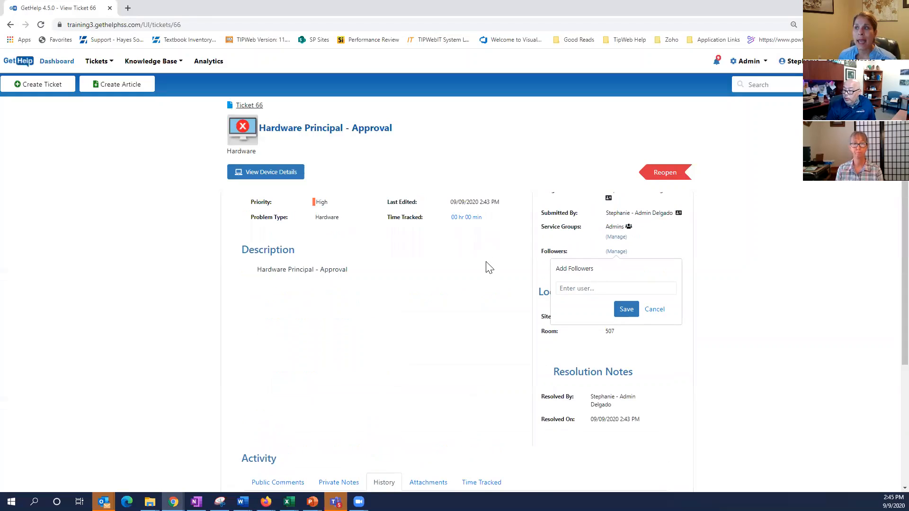
{"action": "scroll", "coordinate": [454, 294], "scroll_direction": "up", "scroll_amount": 1}
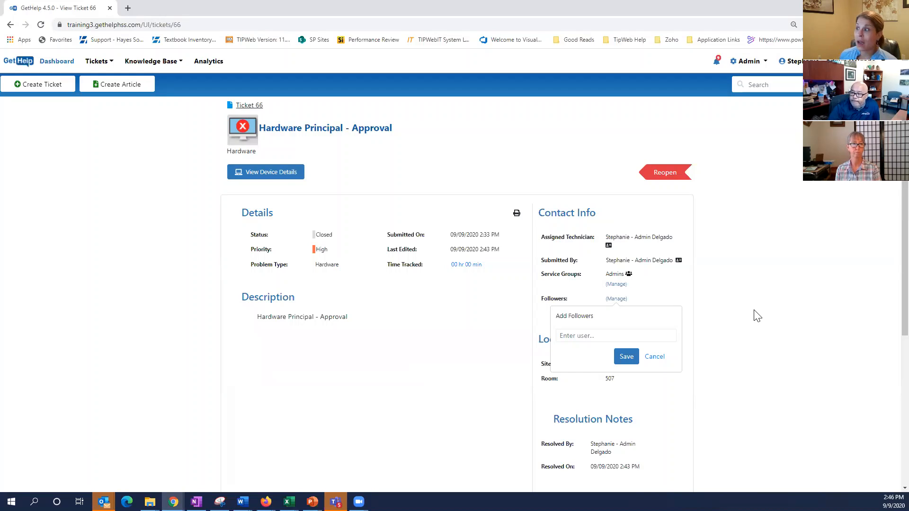
{"action": "left_click", "coordinate": [622, 334]}
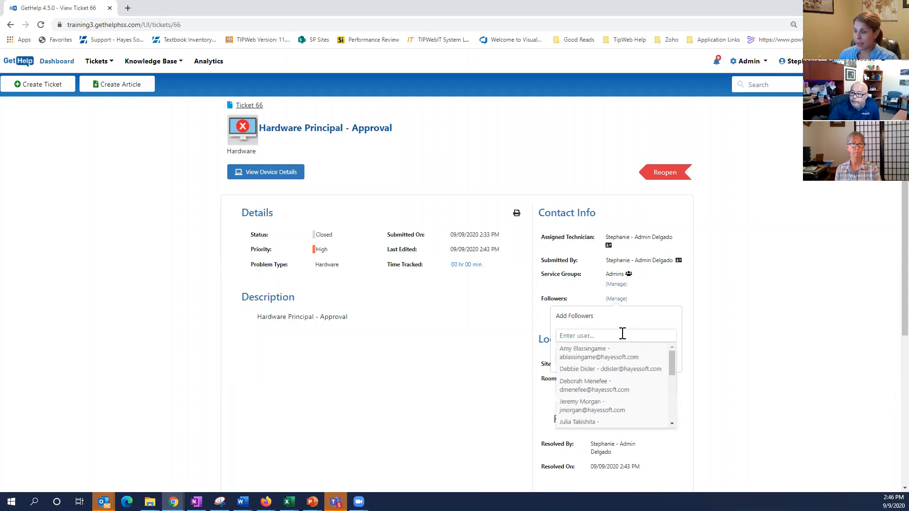
{"action": "type", "text": "mary"}
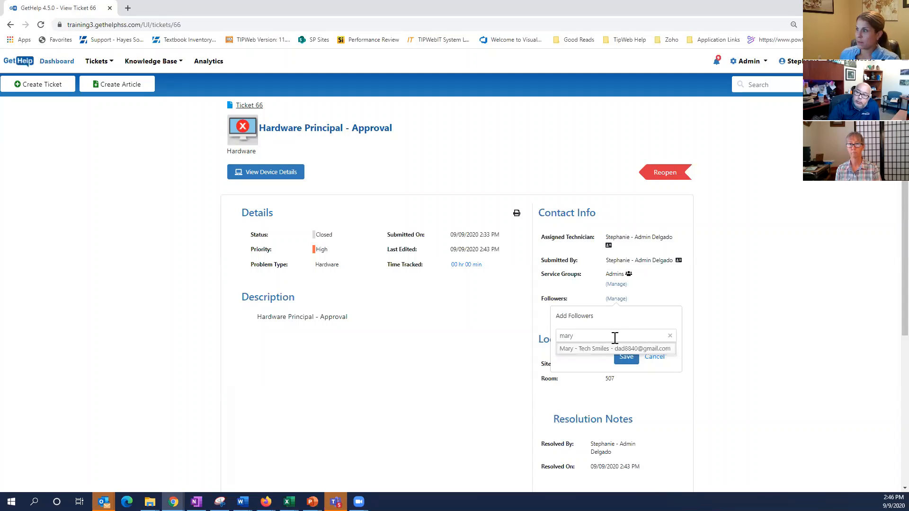
{"action": "left_click", "coordinate": [596, 347]}
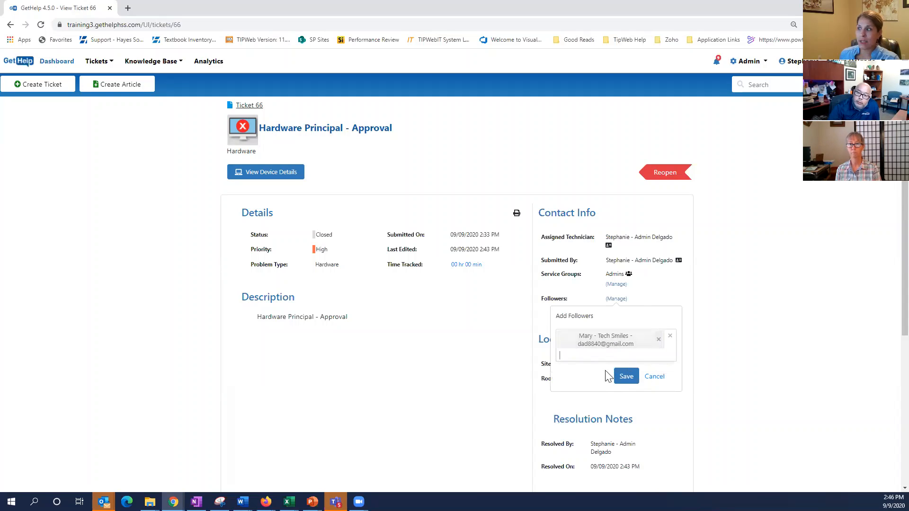
{"action": "left_click", "coordinate": [625, 377]}
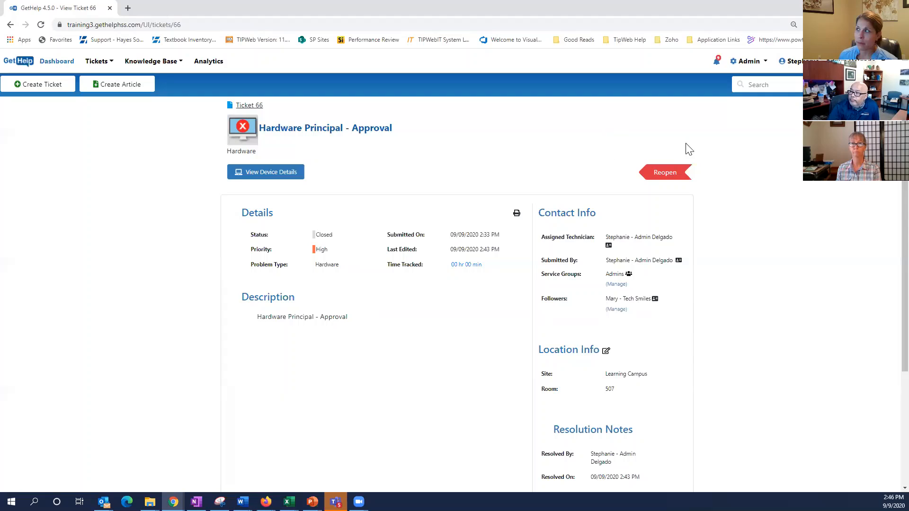
Step: Open the admin notification settings and examine the Followers option and the Status Changes notification table
{"action": "left_click", "coordinate": [747, 64]}
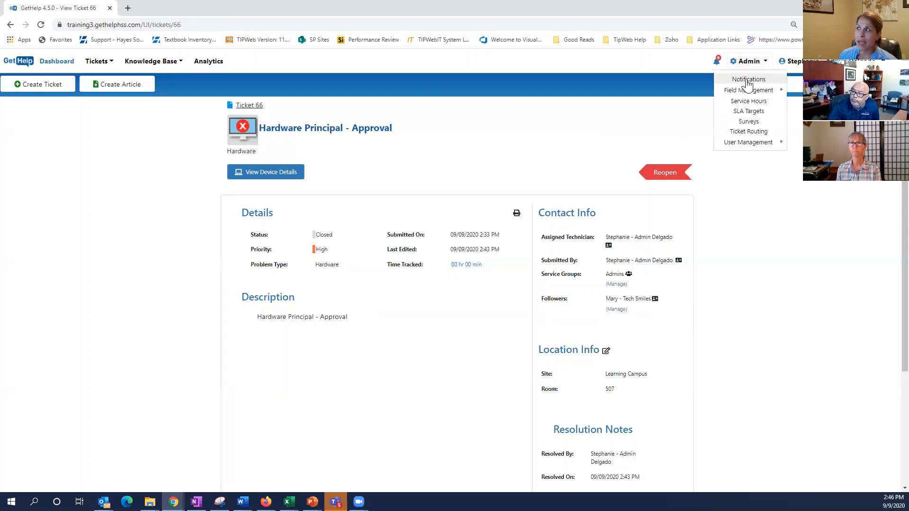
{"action": "left_click", "coordinate": [748, 79]}
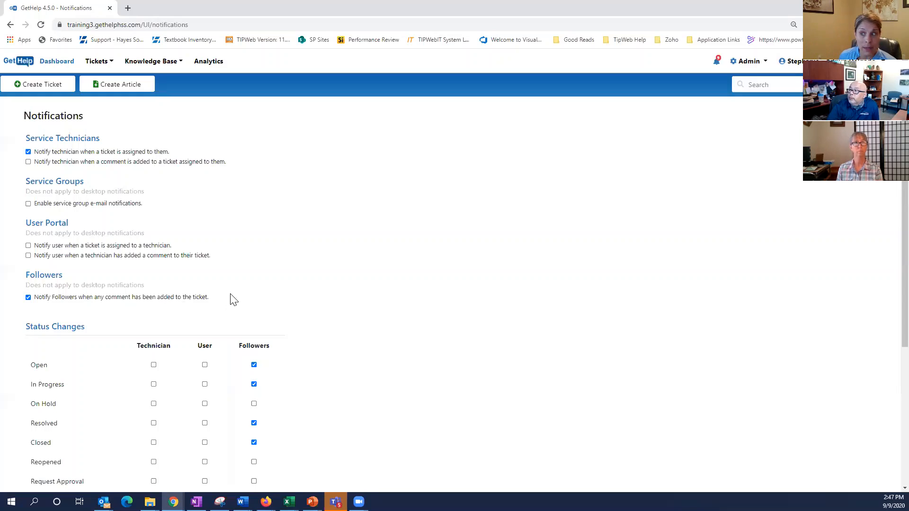
{"action": "scroll", "coordinate": [367, 280], "scroll_direction": "down", "scroll_amount": 2}
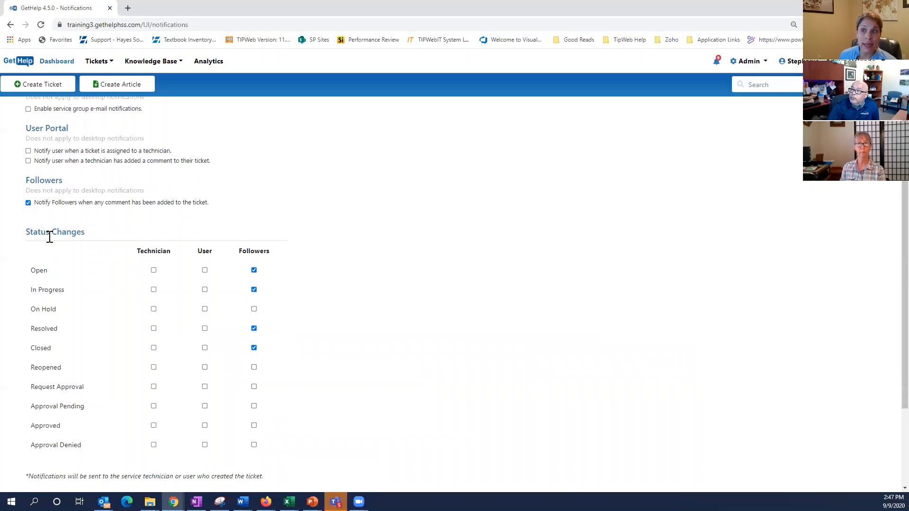
{"action": "scroll", "coordinate": [367, 266], "scroll_direction": "down", "scroll_amount": 1}
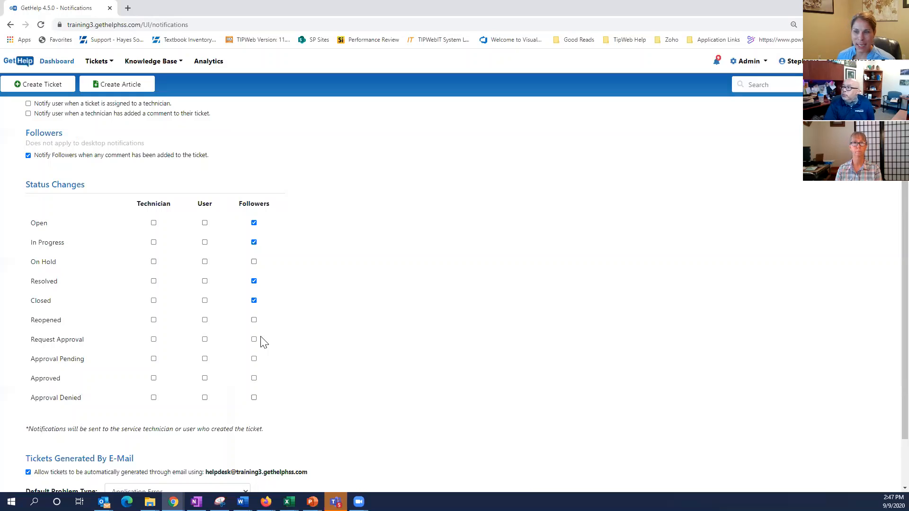
{"action": "scroll", "coordinate": [548, 301], "scroll_direction": "up", "scroll_amount": 1}
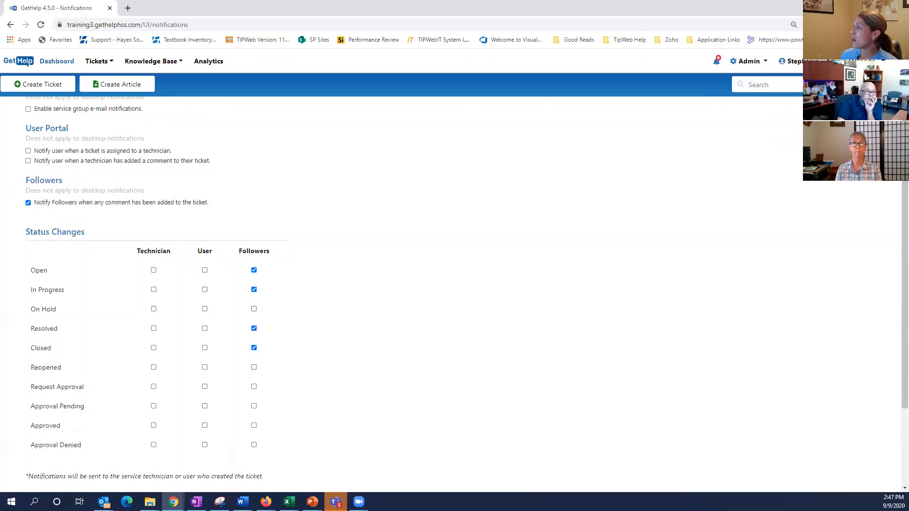
Step: Return to the dashboard, search the tickets by tag number 5455 and open the Hardware Principal - Approval ticket
{"action": "key", "text": "alt+Tab"}
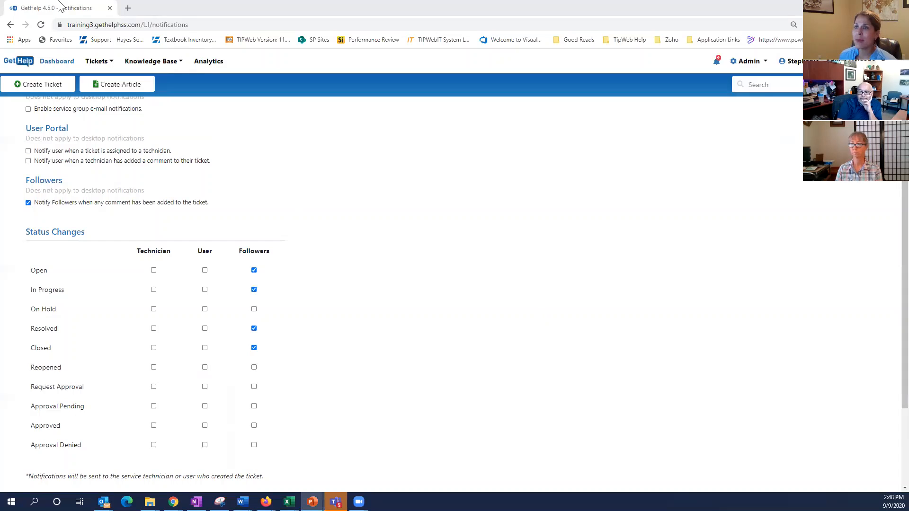
{"action": "left_click", "coordinate": [58, 66]}
{"action": "left_click", "coordinate": [58, 66]}
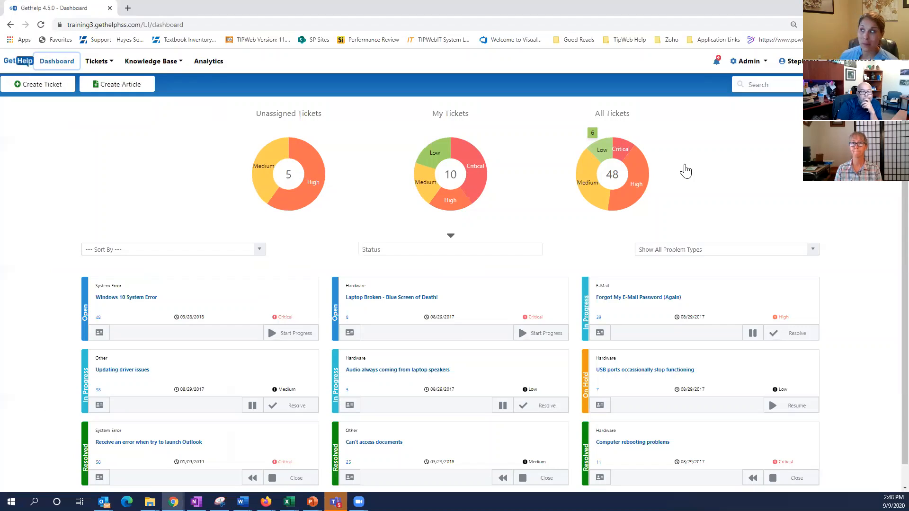
{"action": "left_click", "coordinate": [762, 84]}
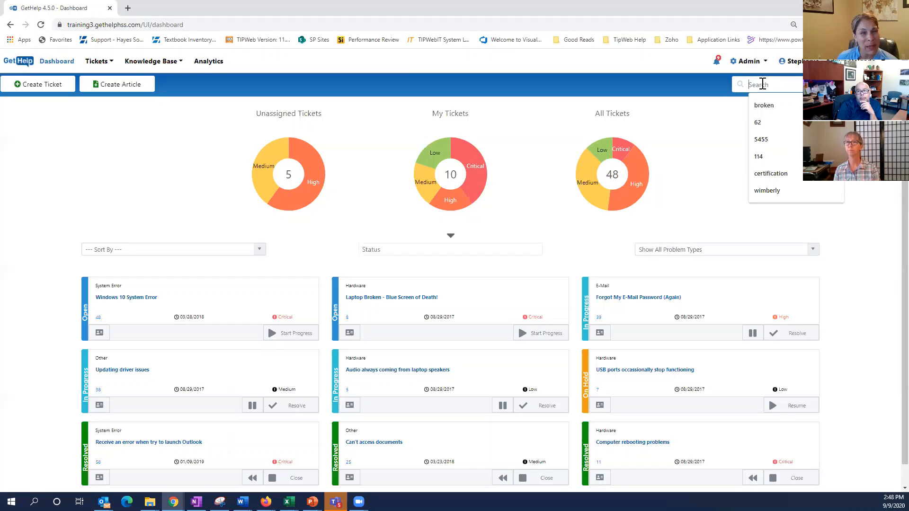
{"action": "type", "text": "5455"}
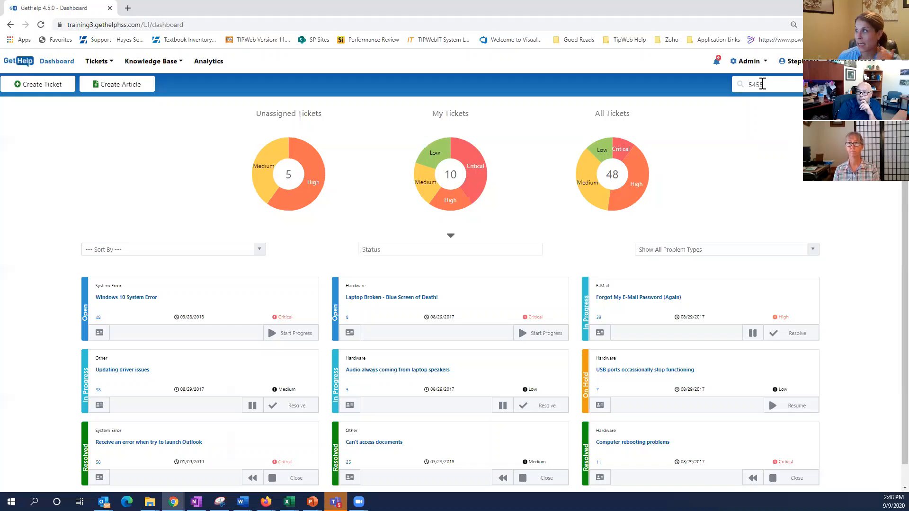
{"action": "key", "text": "Return"}
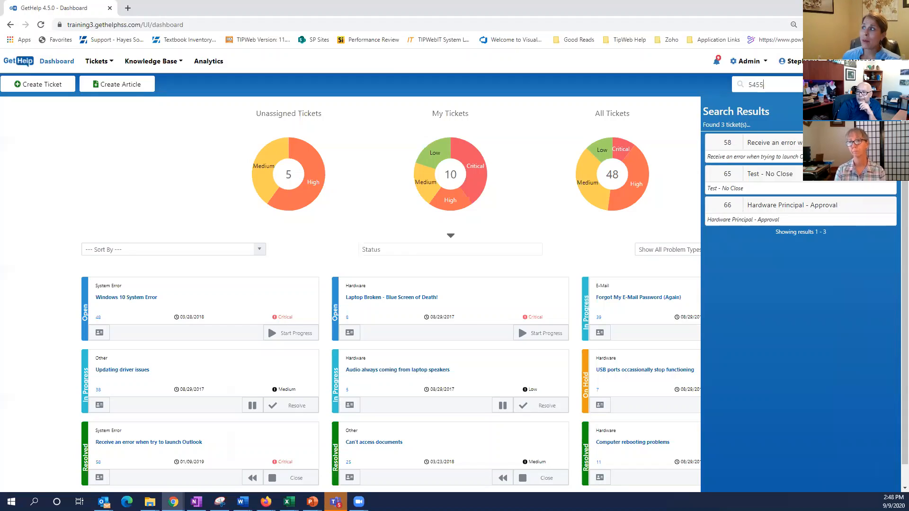
{"action": "left_click", "coordinate": [789, 206]}
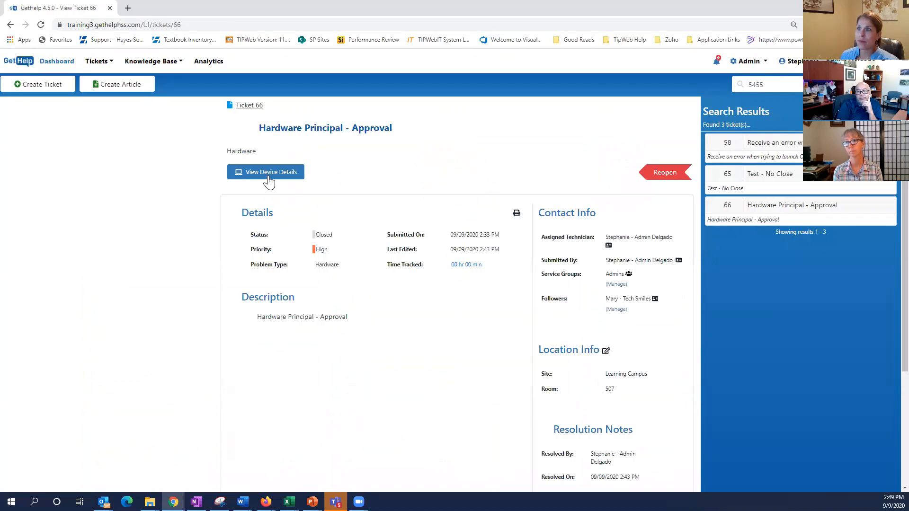
Step: View the ticket's device details, copy the laptop's serial number and close the details
{"action": "left_click", "coordinate": [239, 174]}
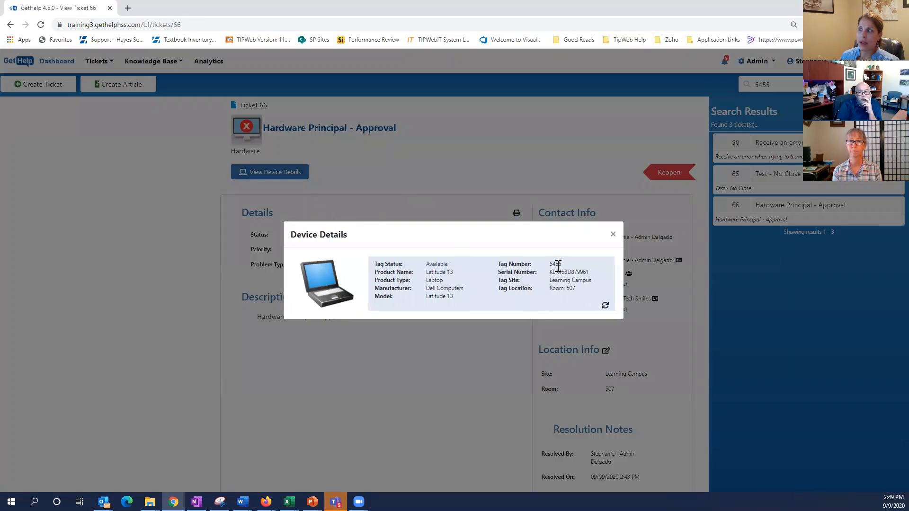
{"action": "left_click_drag", "start_coordinate": [561, 269], "coordinate": [564, 271]}
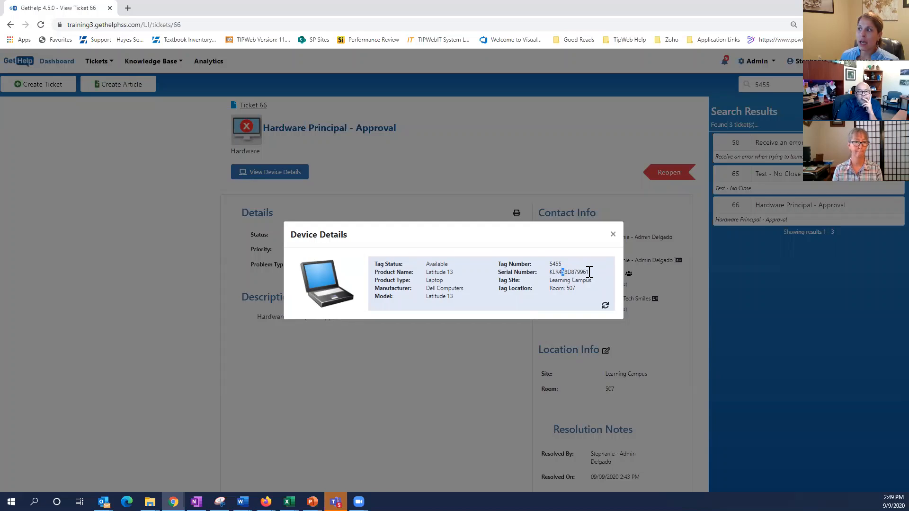
{"action": "left_click", "coordinate": [589, 271]}
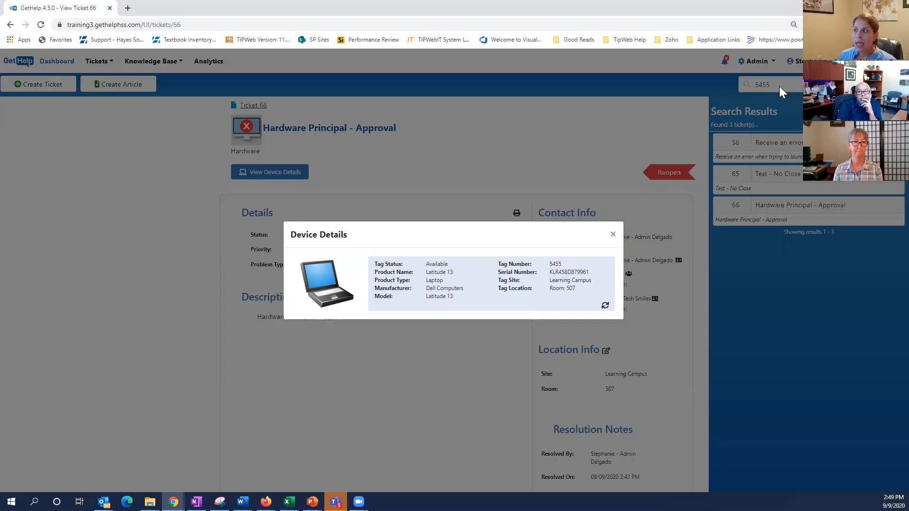
{"action": "double_click", "coordinate": [575, 271]}
{"action": "key", "text": "ctrl+c"}
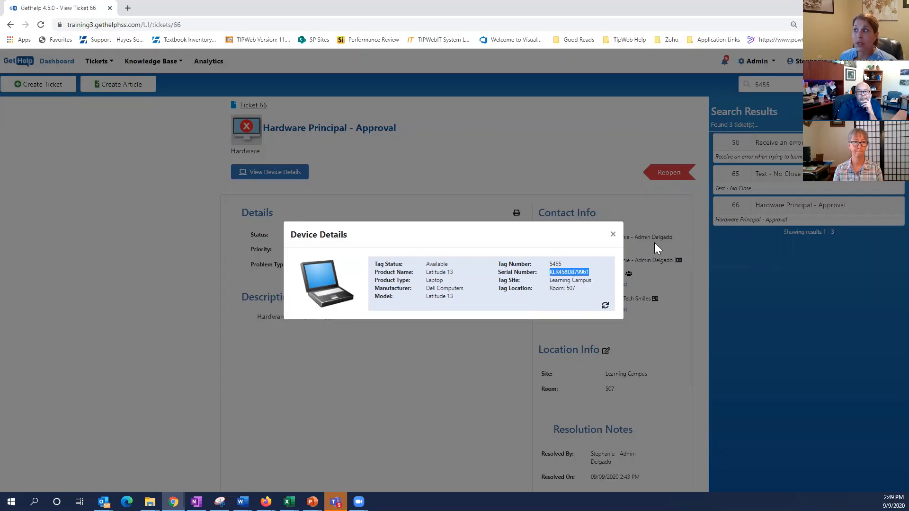
{"action": "left_click", "coordinate": [613, 234]}
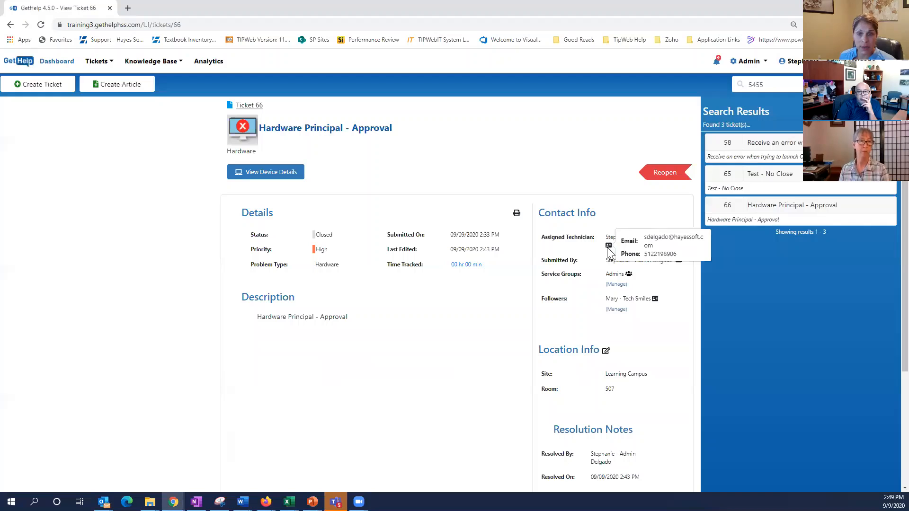
Step: Replace the search term with the copied serial number KLR458D879961 and open ticket 58 about the Outlook launch error
{"action": "double_click", "coordinate": [756, 85]}
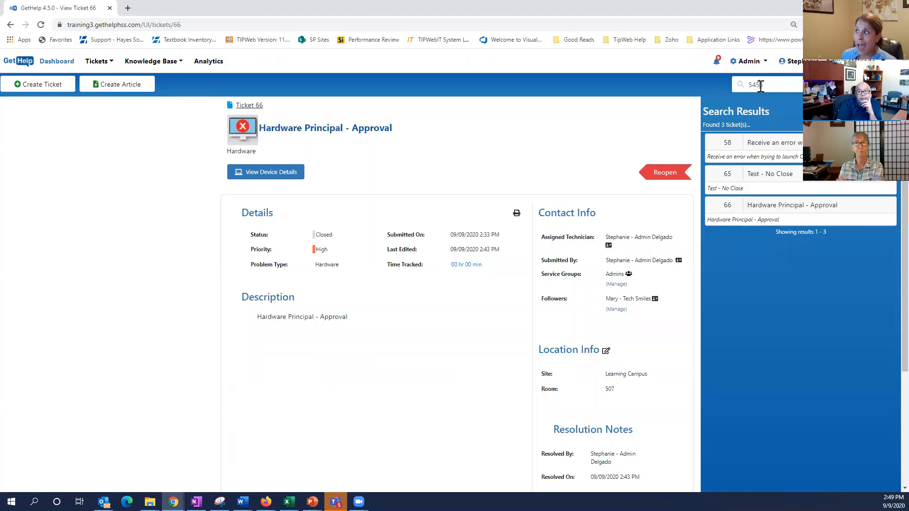
{"action": "key", "text": "ctrl+v"}
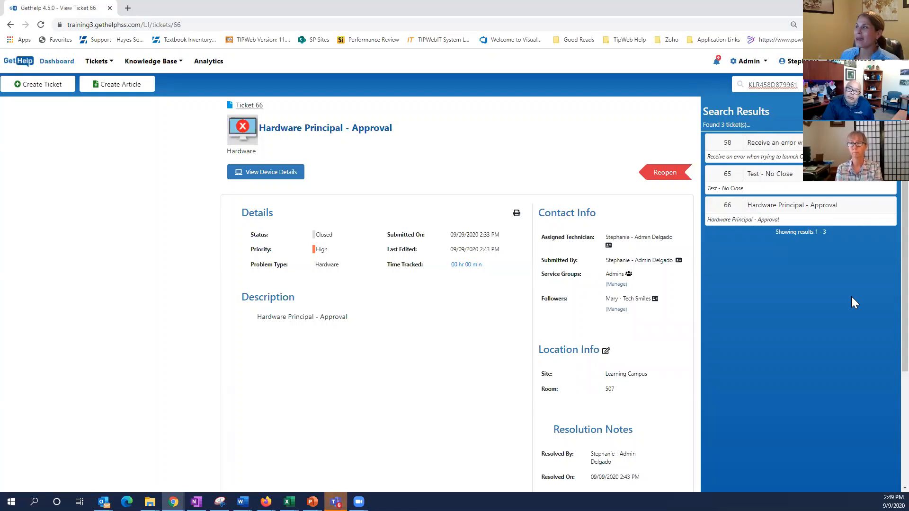
{"action": "left_click", "coordinate": [800, 148]}
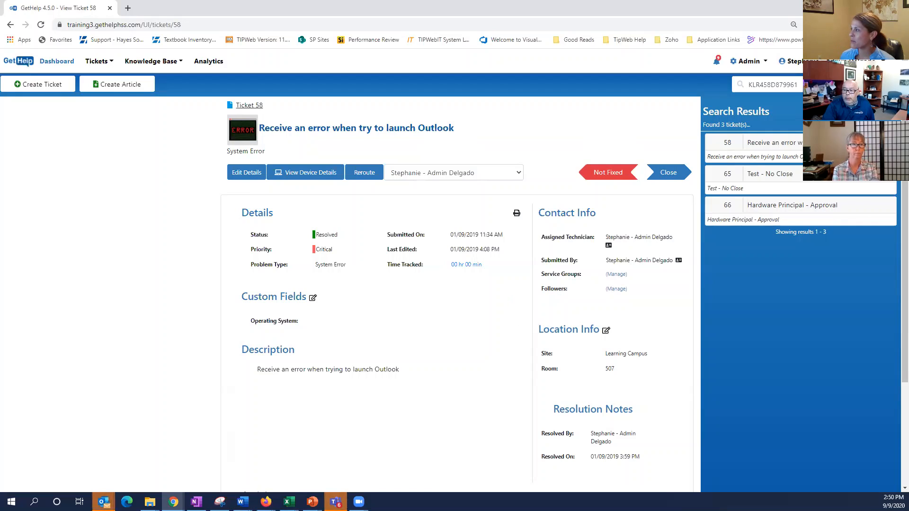
Step: Switch to the PowerPoint slide show and go back to the 4.5 Enhancement Release slide
{"action": "key", "text": "alt+Tab"}
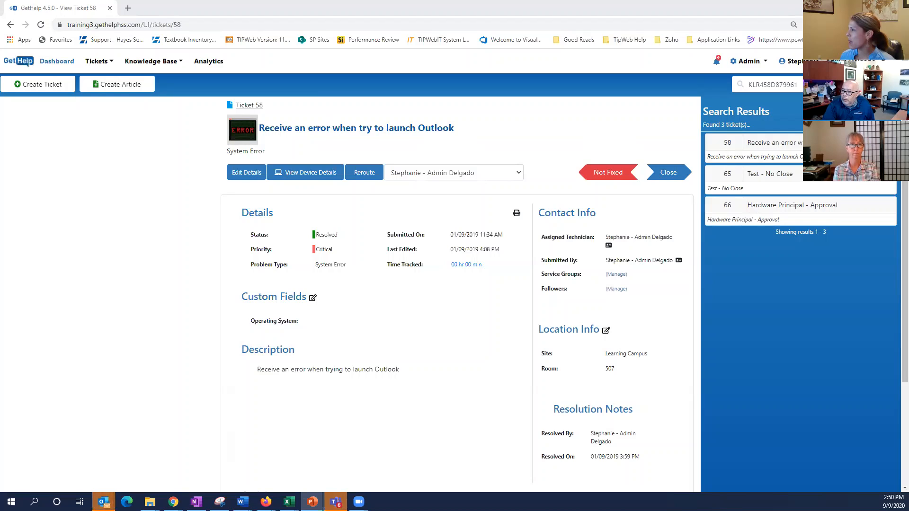
{"action": "left_click", "coordinate": [312, 501]}
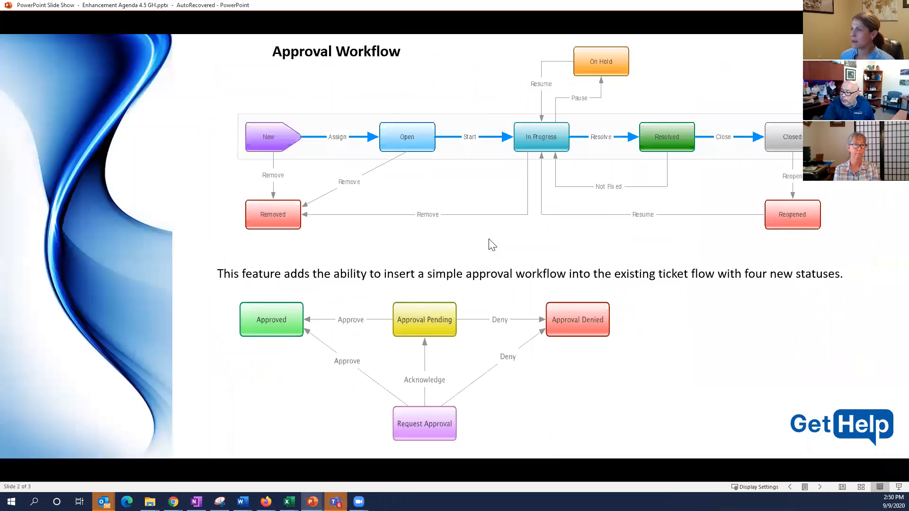
{"action": "scroll", "coordinate": [489, 244], "scroll_direction": "up", "scroll_amount": 1}
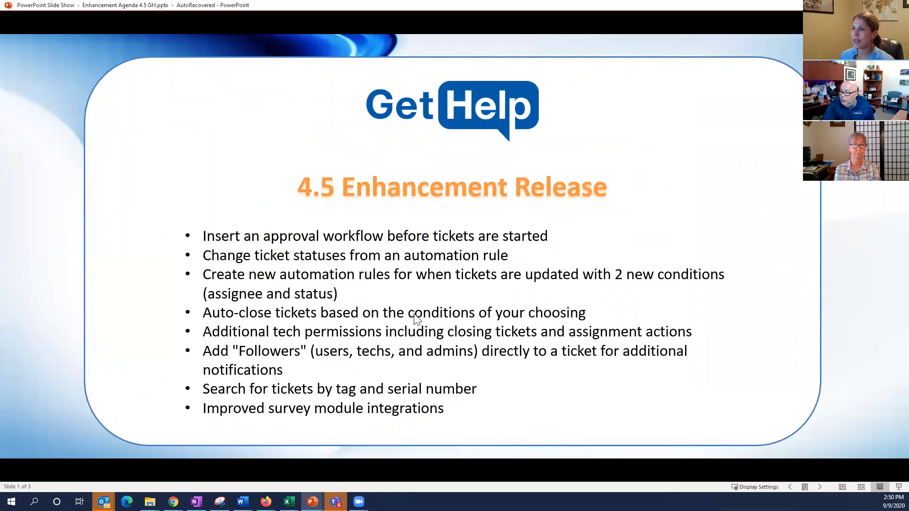